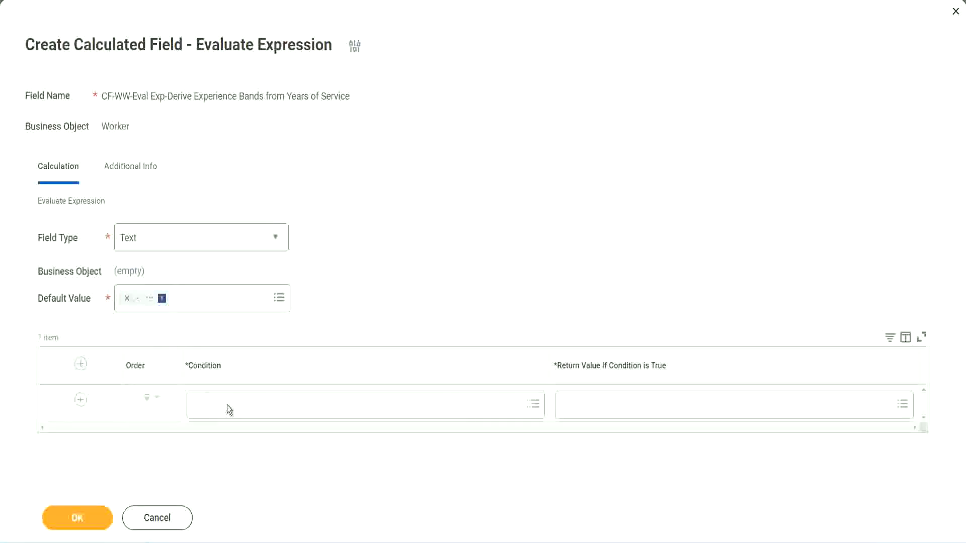
# Set the first row's condition to CF-WW-TF-Length of Service between 0 and 7 years, copying the field name from the Notepad++ notes.
pyautogui.click(229, 410)
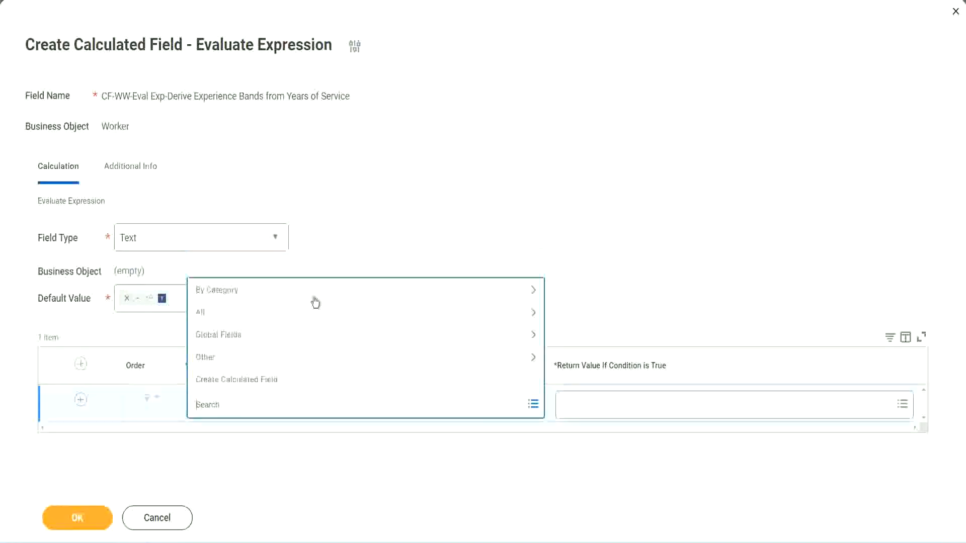
pyautogui.click(370, 227)
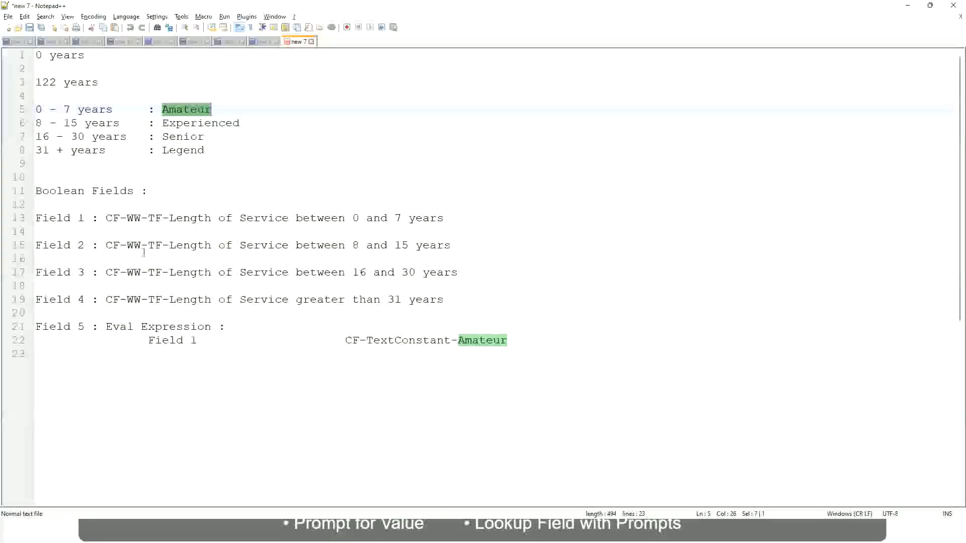
pyautogui.moveTo(105, 217); pyautogui.dragTo(445, 222)
pyautogui.hotkey('ctrl', 'c')
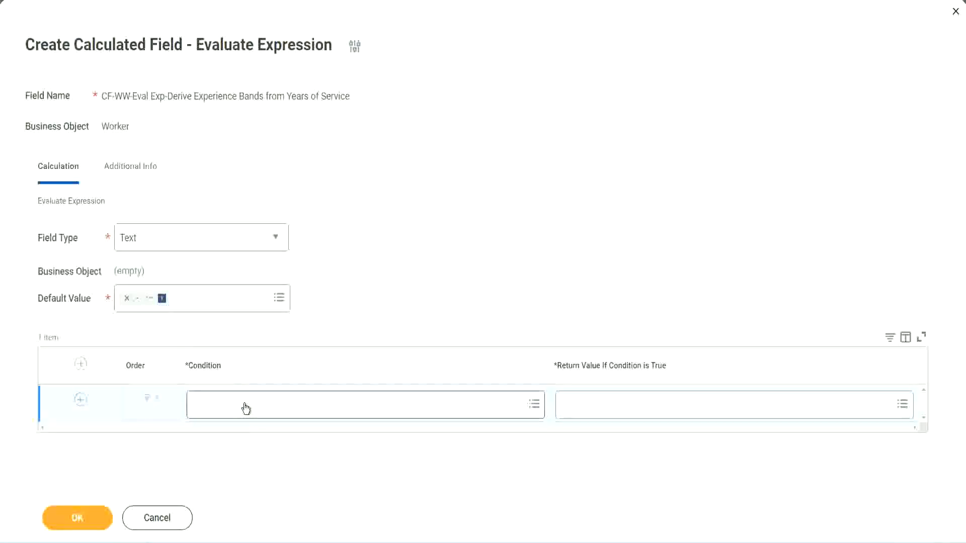
pyautogui.click(246, 409)
pyautogui.hotkey('ctrl', 'v')
pyautogui.press('Return')
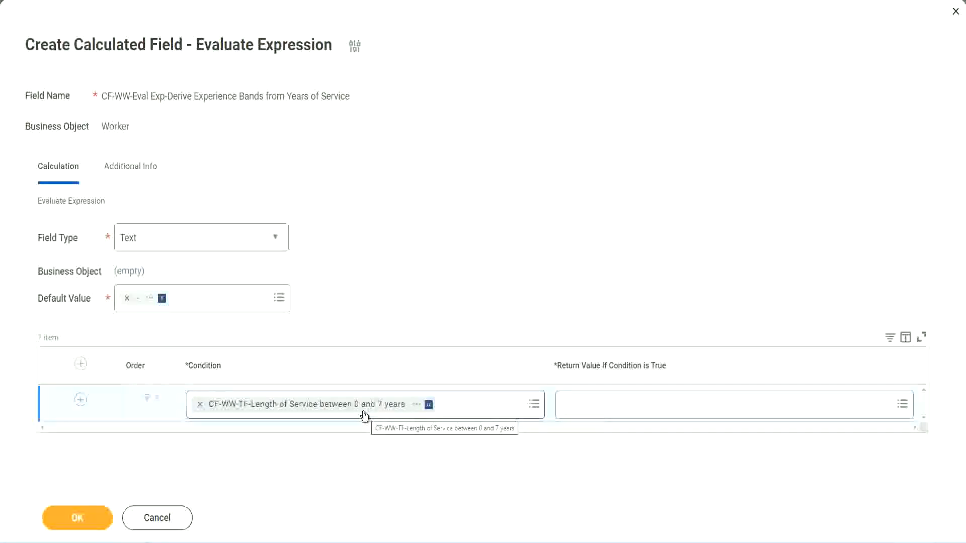
pyautogui.click(628, 412)
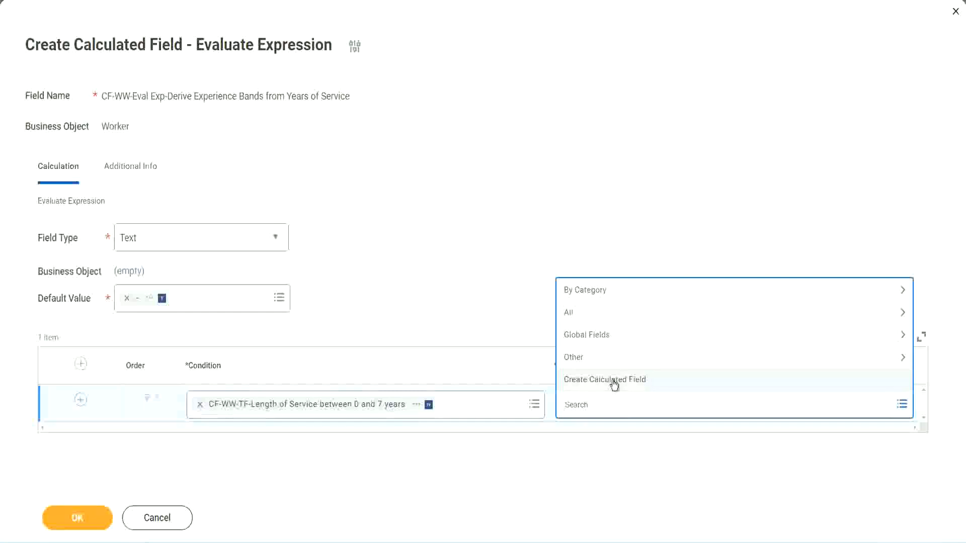
pyautogui.click(560, 251)
pyautogui.click(582, 406)
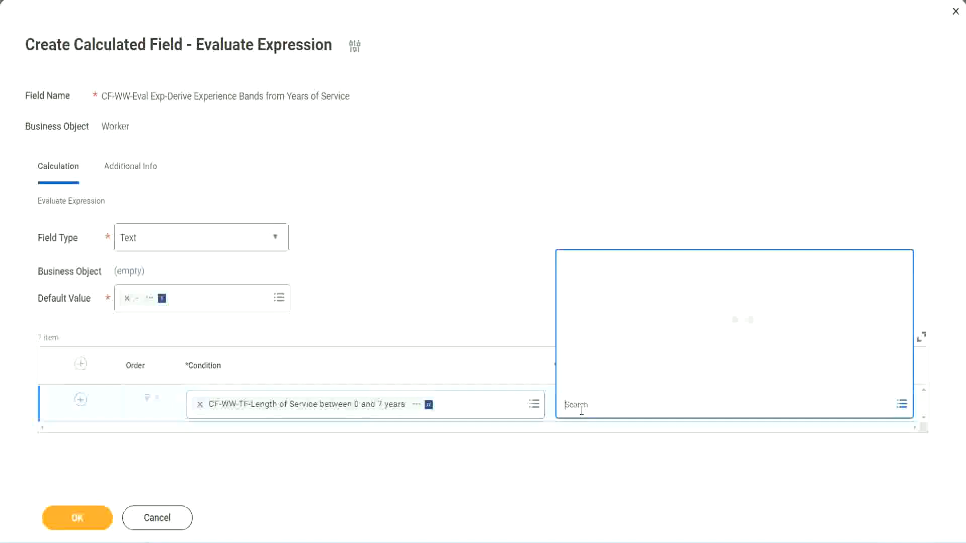
pyautogui.write('Amaterue')
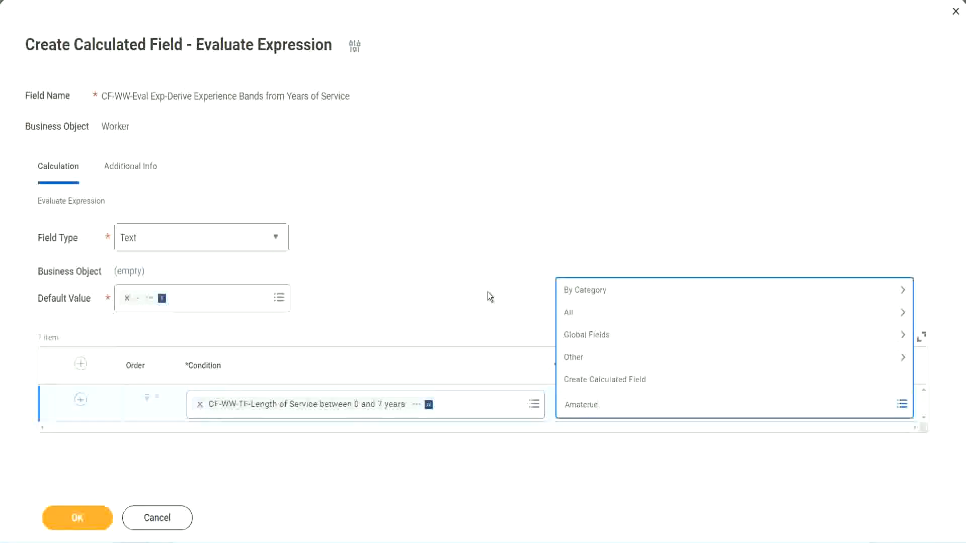
pyautogui.press('Escape')
pyautogui.click(609, 408)
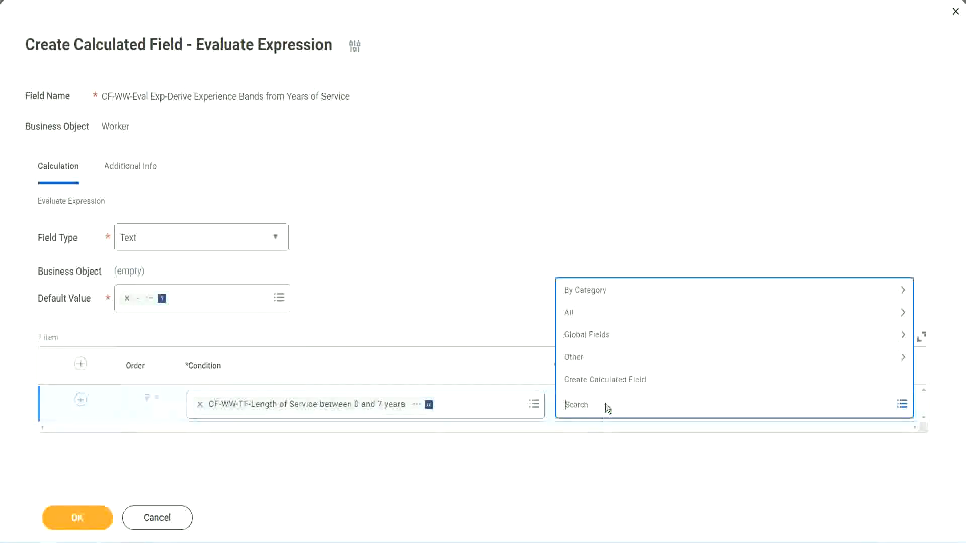
pyautogui.click(488, 293)
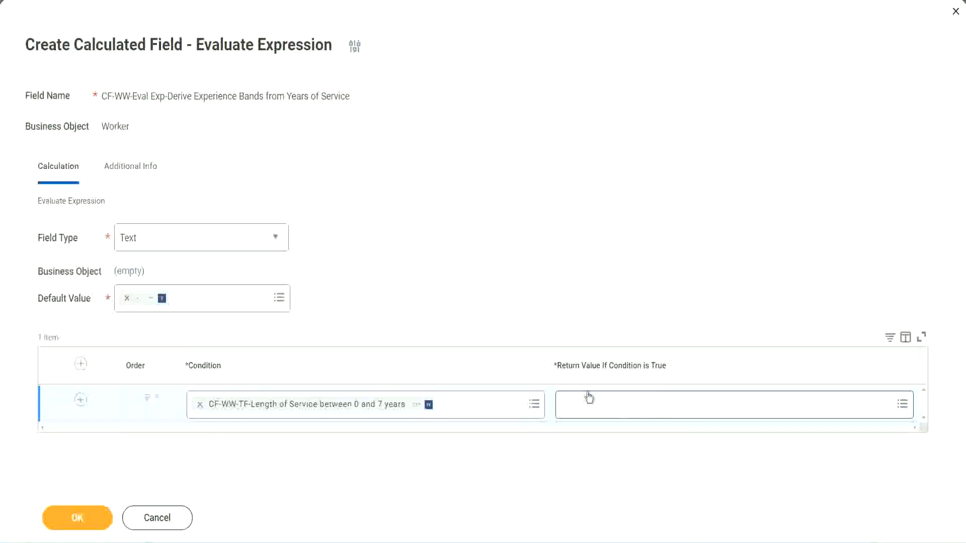
# Start a new calculated field for the first row's return value and name it CF-WW-TC-Amateur.
pyautogui.click(626, 404)
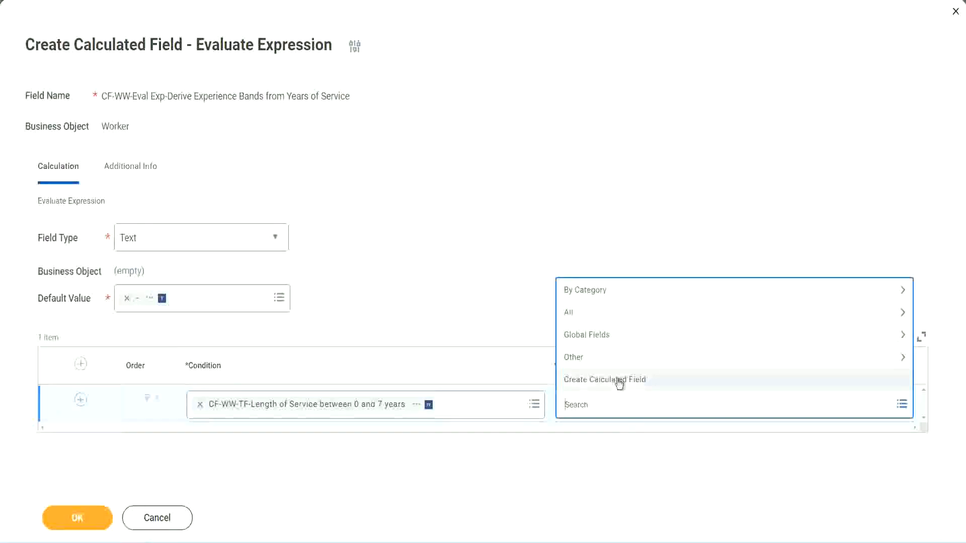
pyautogui.click(618, 382)
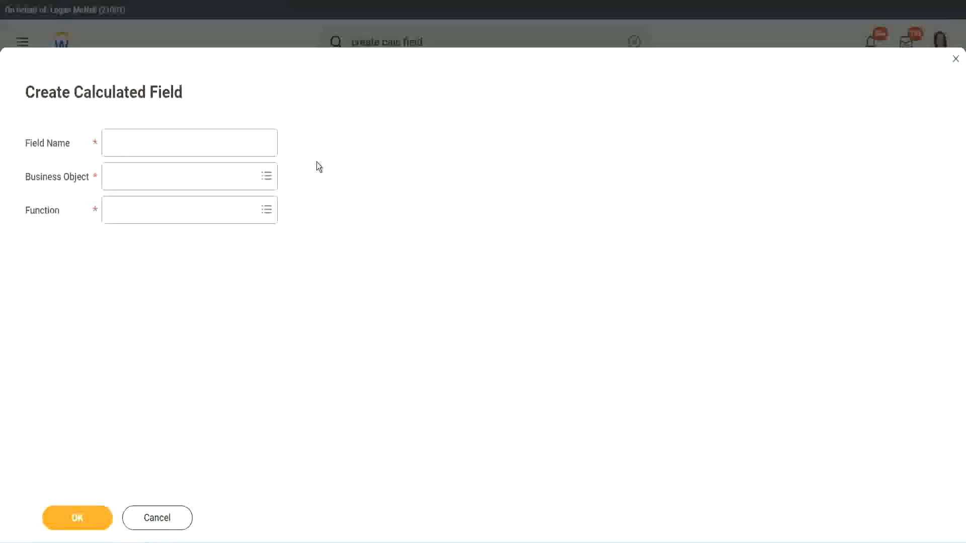
pyautogui.click(119, 144)
pyautogui.write('CF')
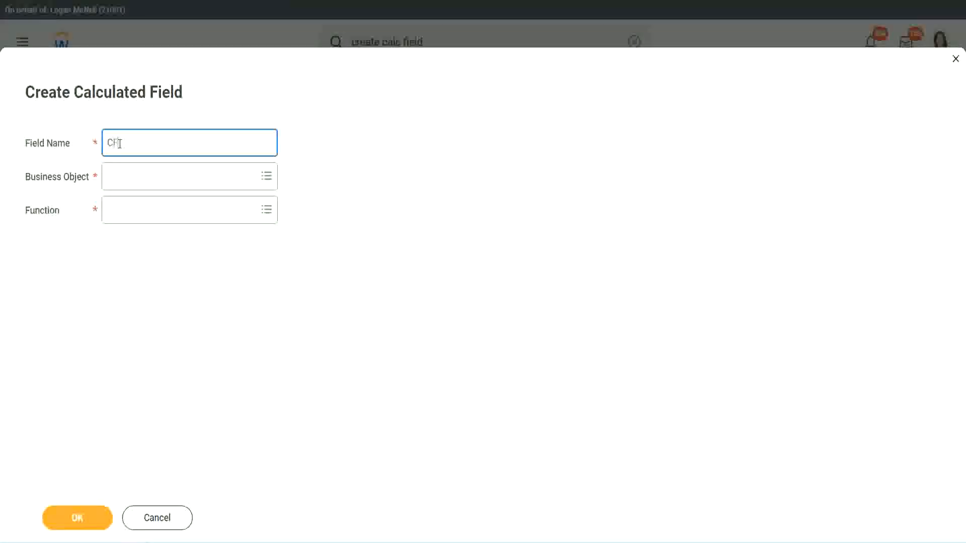
pyautogui.write('_TC')
pyautogui.write('-Am')
pyautogui.write('ateur')
pyautogui.click(121, 143)
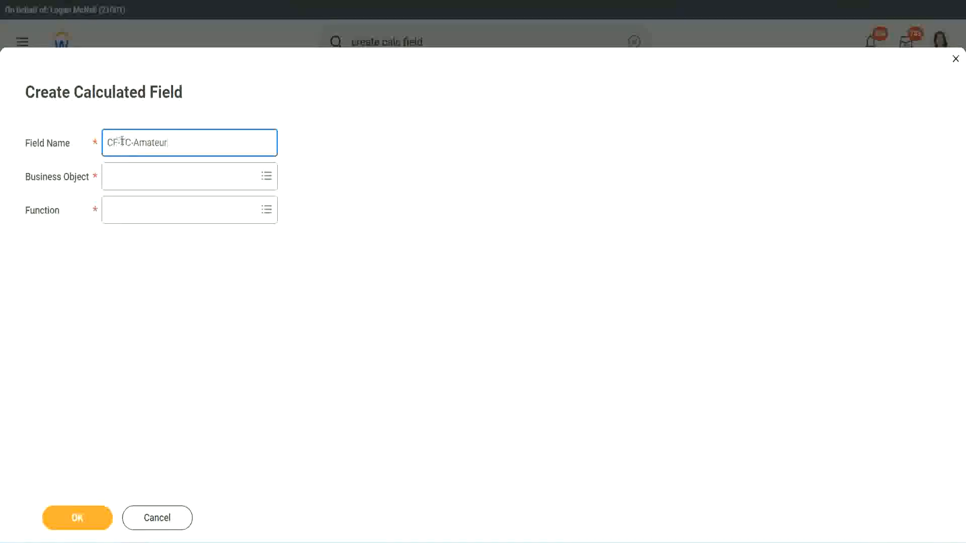
pyautogui.write('WW')
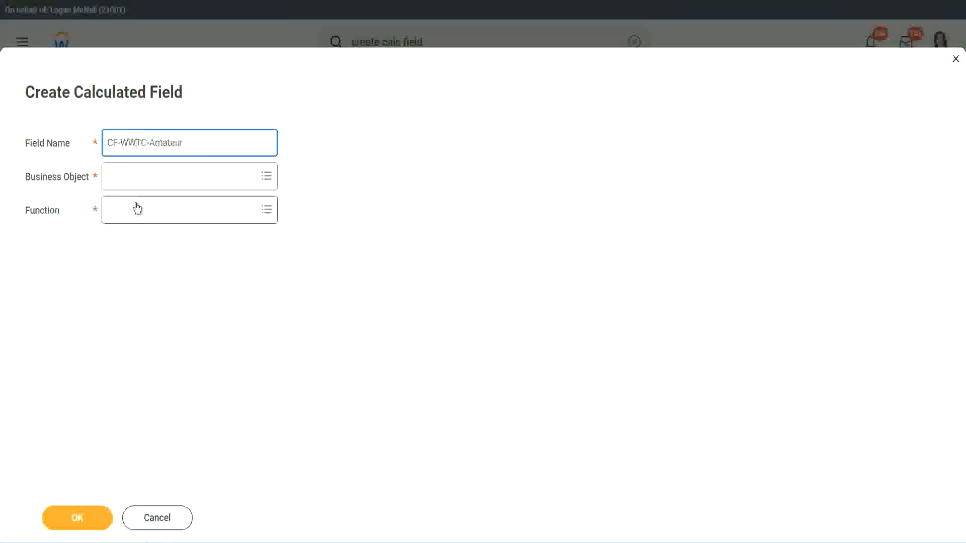
pyautogui.write('-')
# Set the business object of the CF-WW-TC-Amateur field to Global.
pyautogui.click(136, 177)
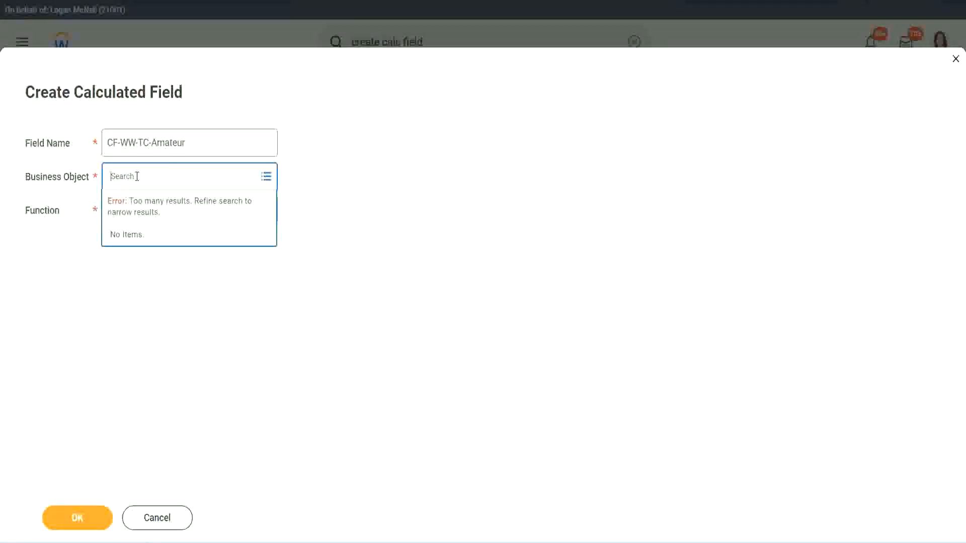
pyautogui.write('worker')
pyautogui.press('BackSpace')
pyautogui.press('BackSpace')
pyautogui.press('BackSpace')
pyautogui.press('BackSpace')
pyautogui.press('BackSpace')
pyautogui.press('BackSpace')
pyautogui.write('glob')
pyautogui.press('Return')
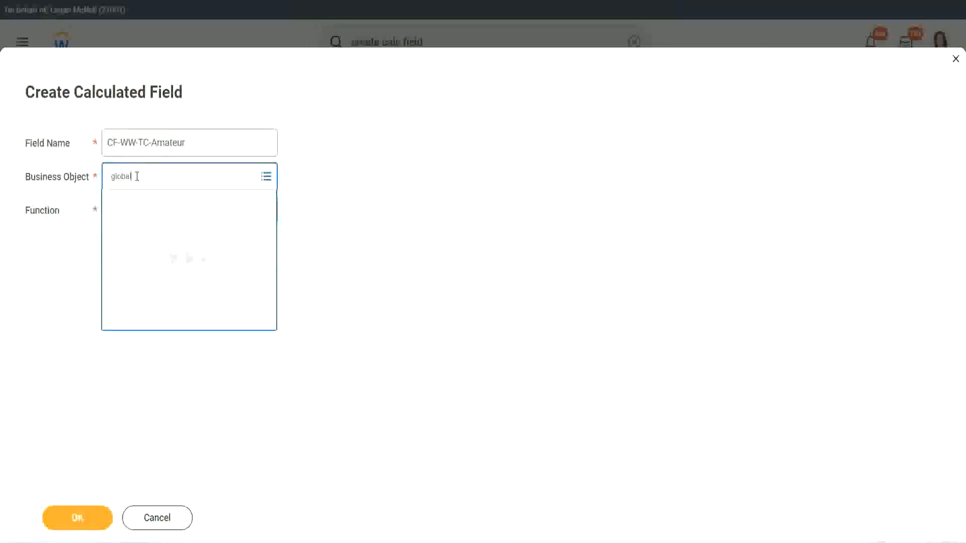
pyautogui.click(150, 236)
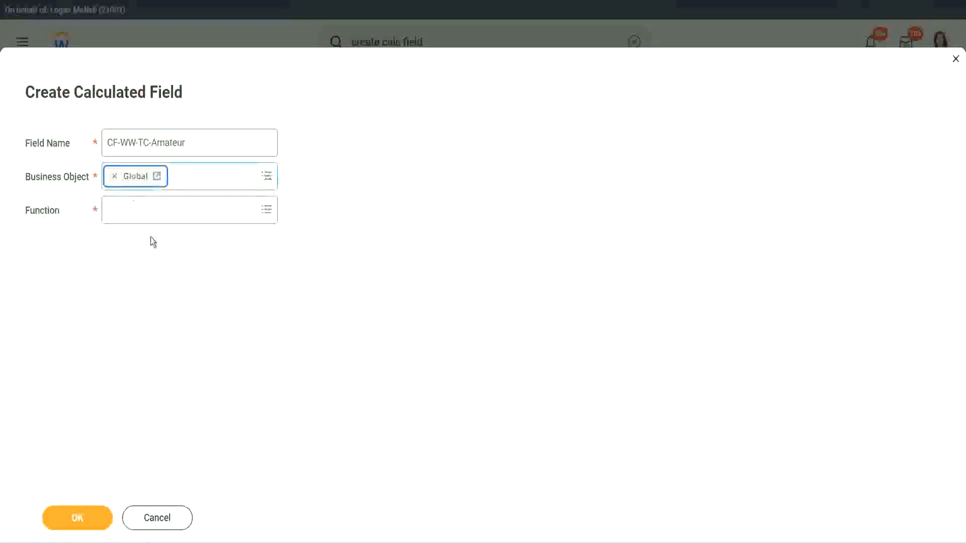
pyautogui.tripleClick(221, 145)
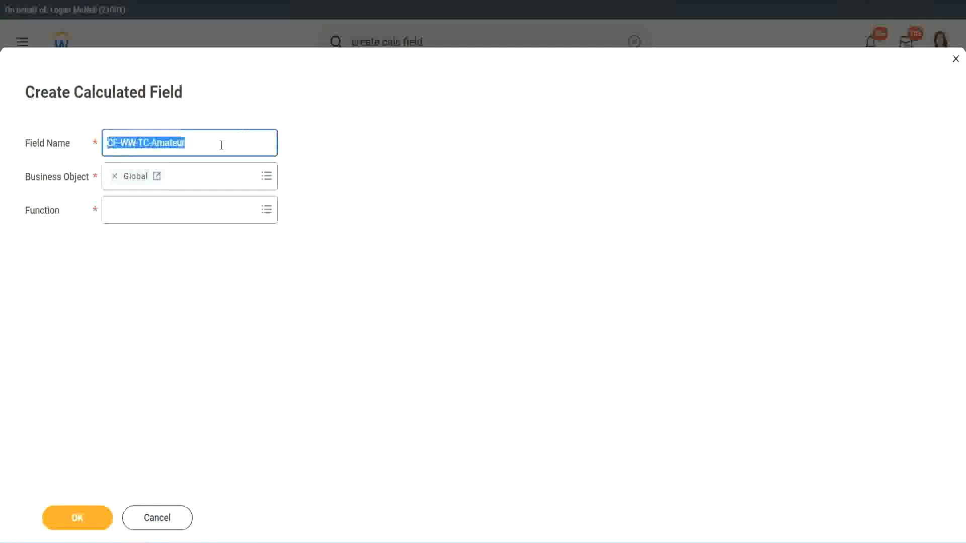
pyautogui.click(222, 145)
pyautogui.doubleClick(190, 141)
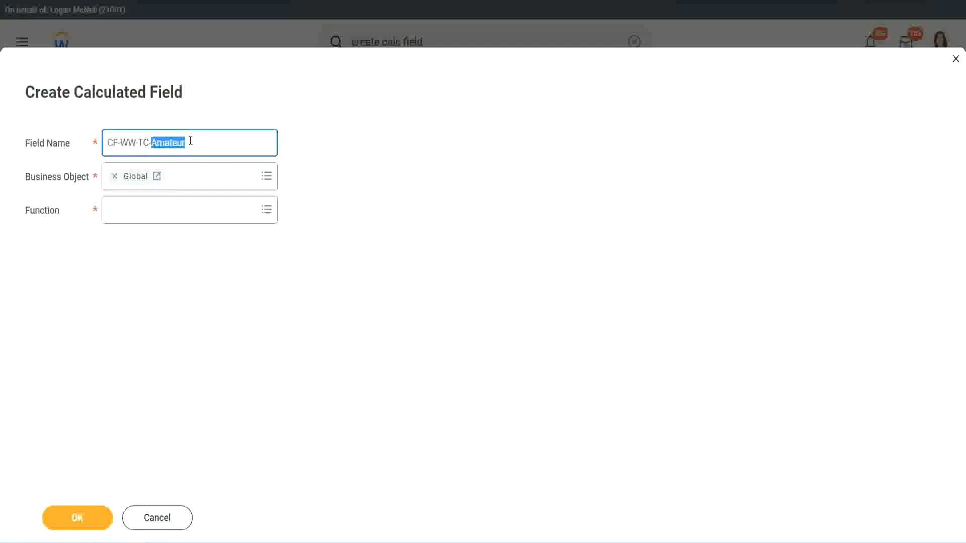
pyautogui.click(200, 140)
pyautogui.doubleClick(181, 144)
# Choose Text Constant as the new field's function and continue to its calculation details.
pyautogui.click(134, 209)
pyautogui.write('text const')
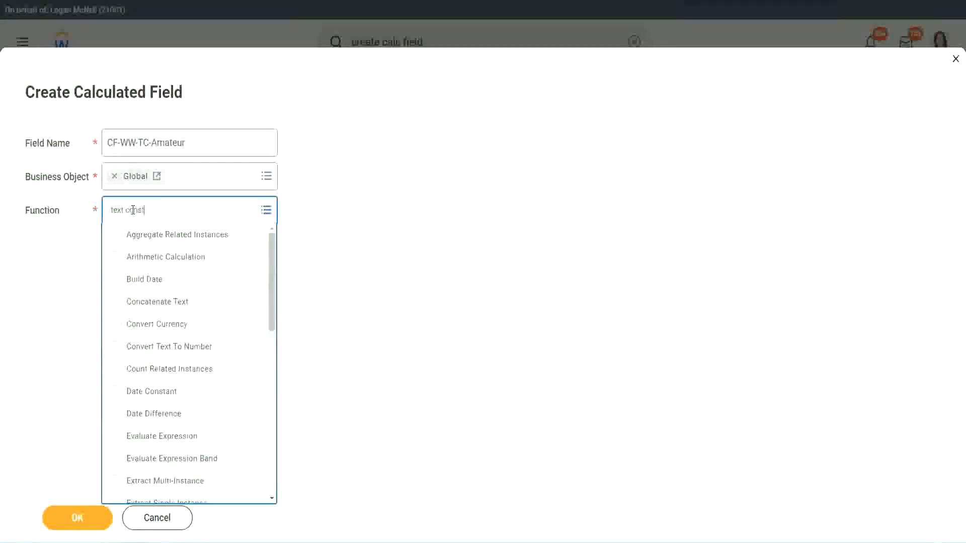
pyautogui.press('Return')
pyautogui.click(80, 526)
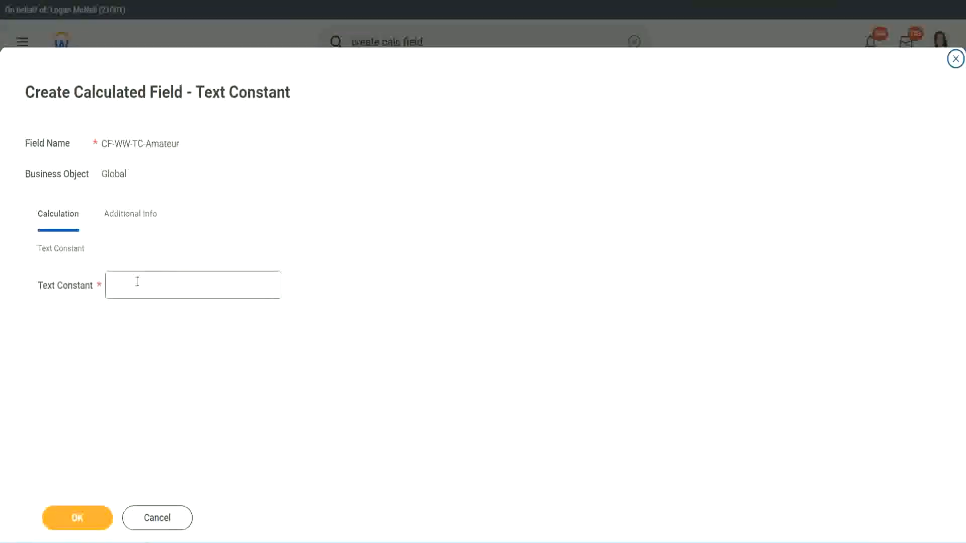
# Set the text constant to Amateur and save the field as the first row's return value.
pyautogui.click(157, 283)
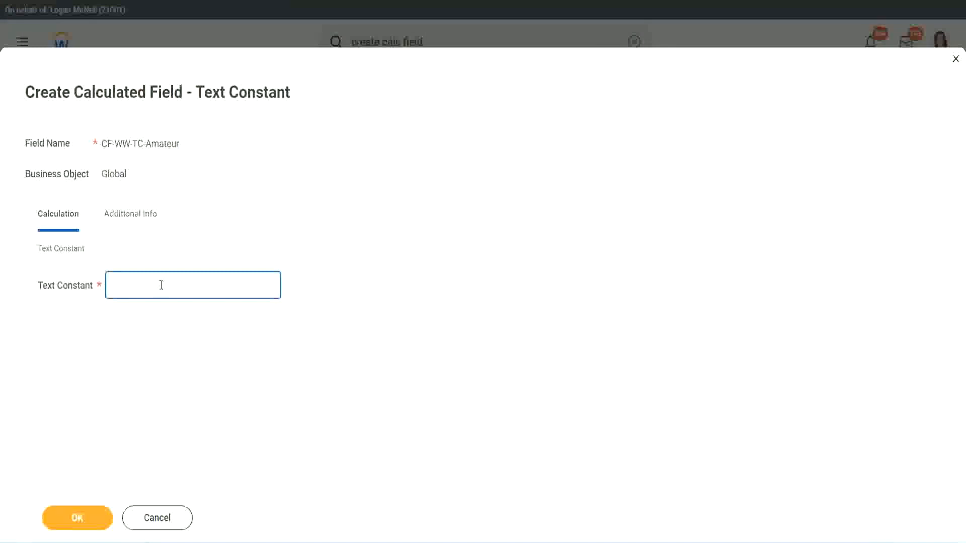
pyautogui.write('Amateur')
pyautogui.click(74, 520)
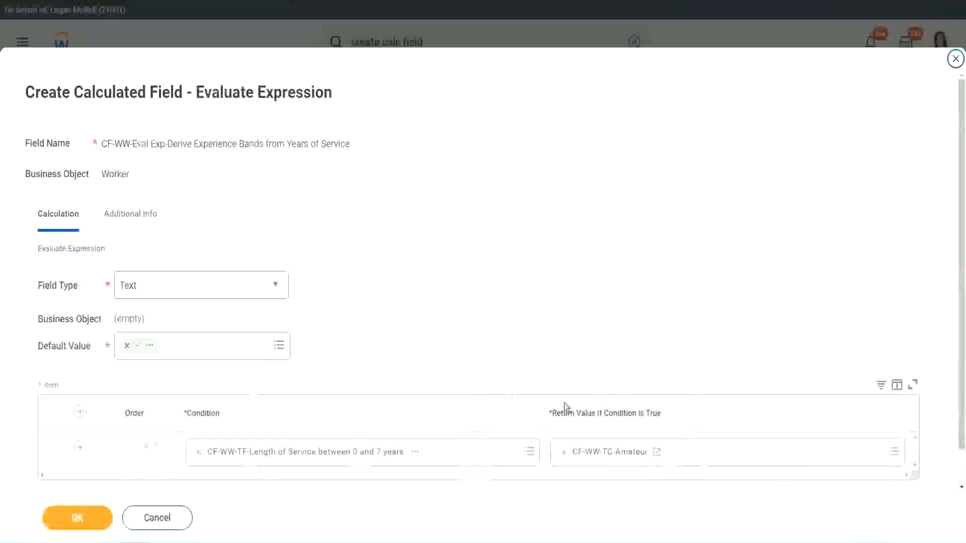
pyautogui.rightClick(600, 456)
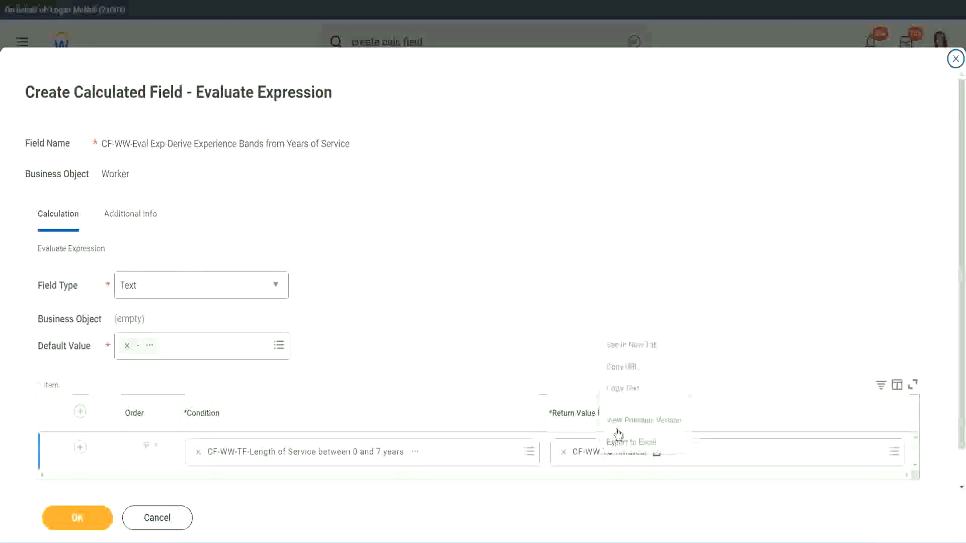
pyautogui.click(558, 412)
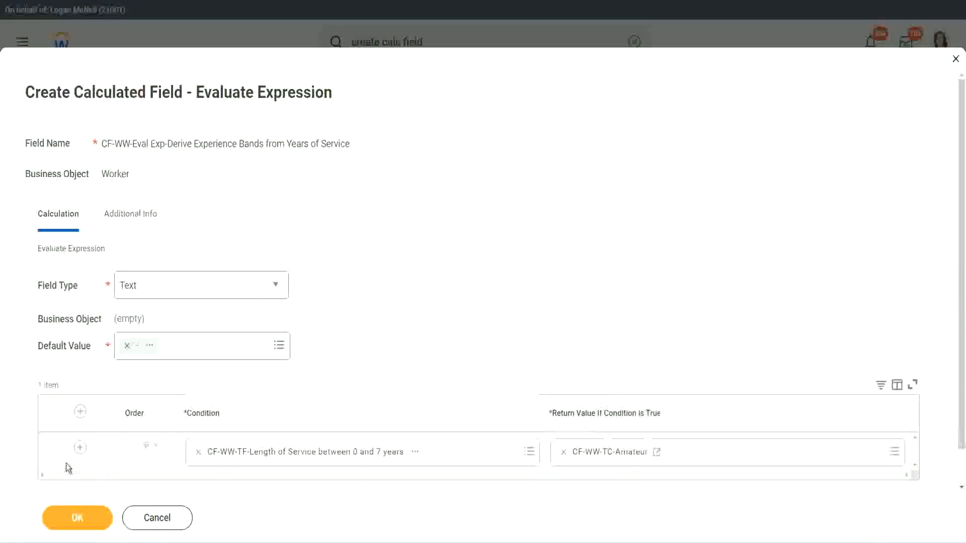
# Add three more condition rows and set the second row's condition to CF-WW-TF-Length of Service between 8 and 15 years.
pyautogui.click(77, 454)
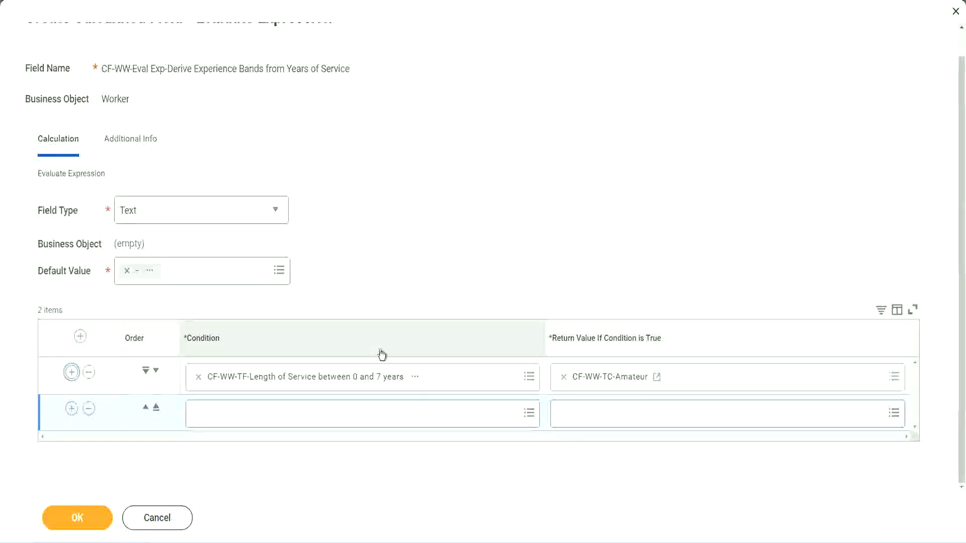
pyautogui.click(72, 410)
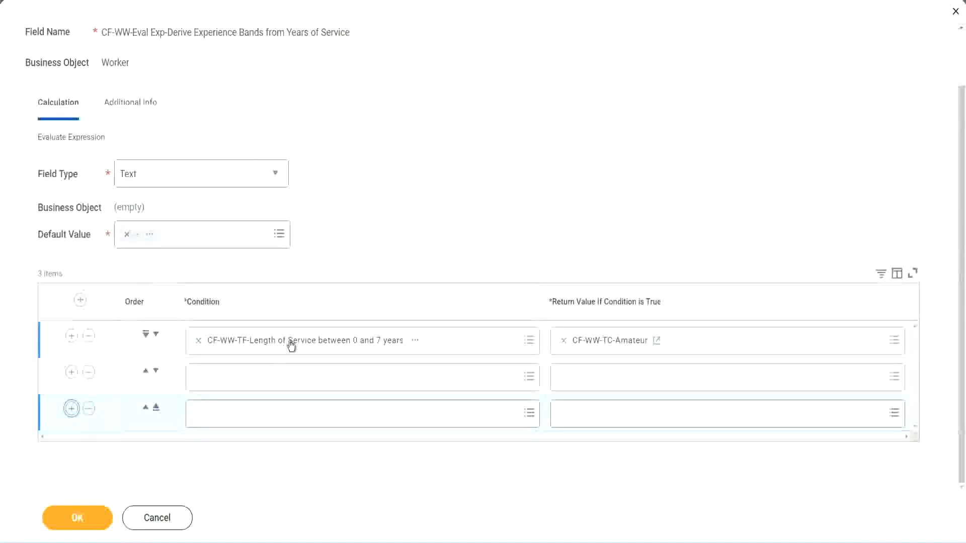
pyautogui.click(238, 382)
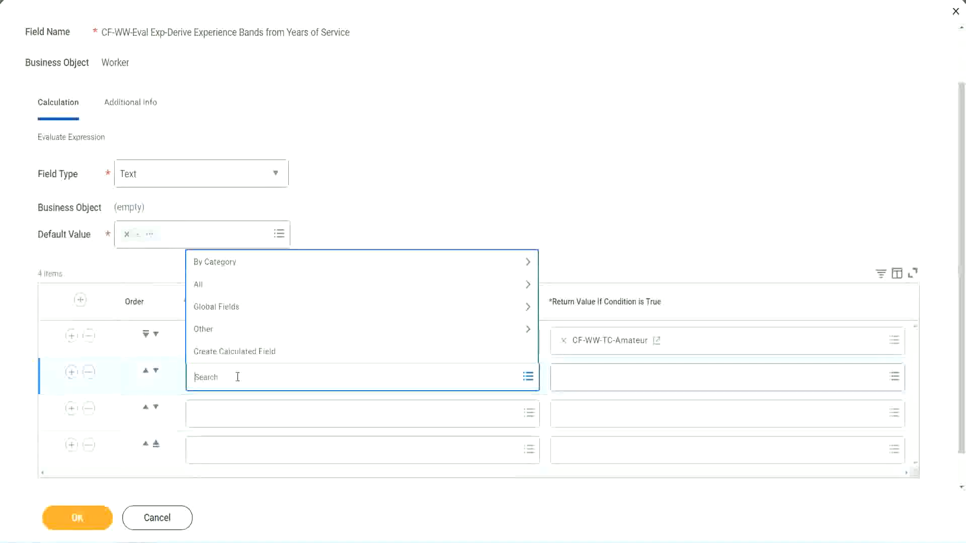
pyautogui.write('cf-ww')
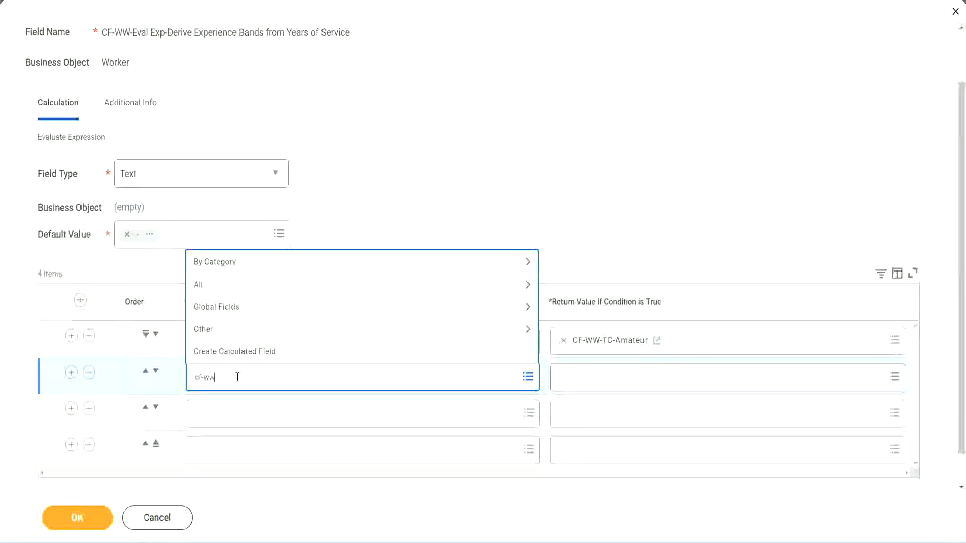
pyautogui.write('-tf')
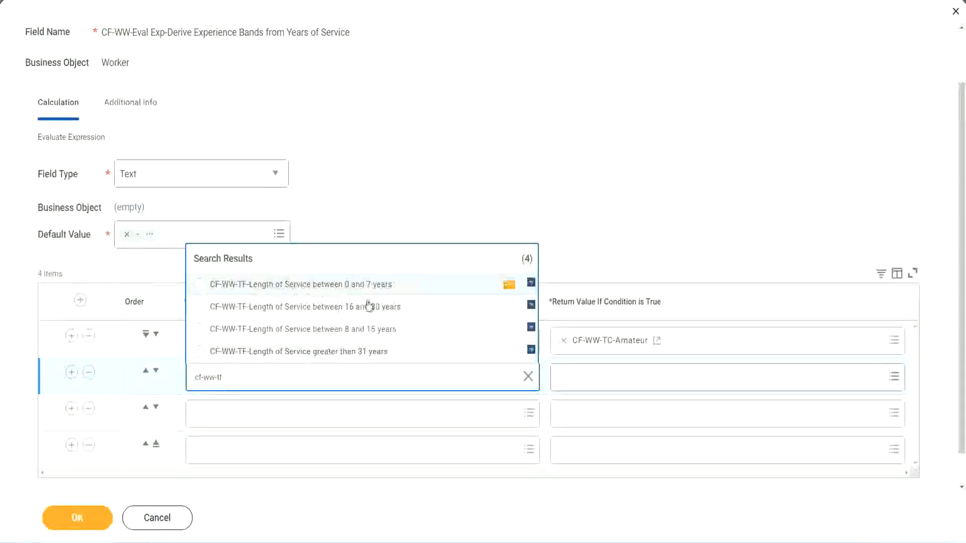
pyautogui.click(371, 333)
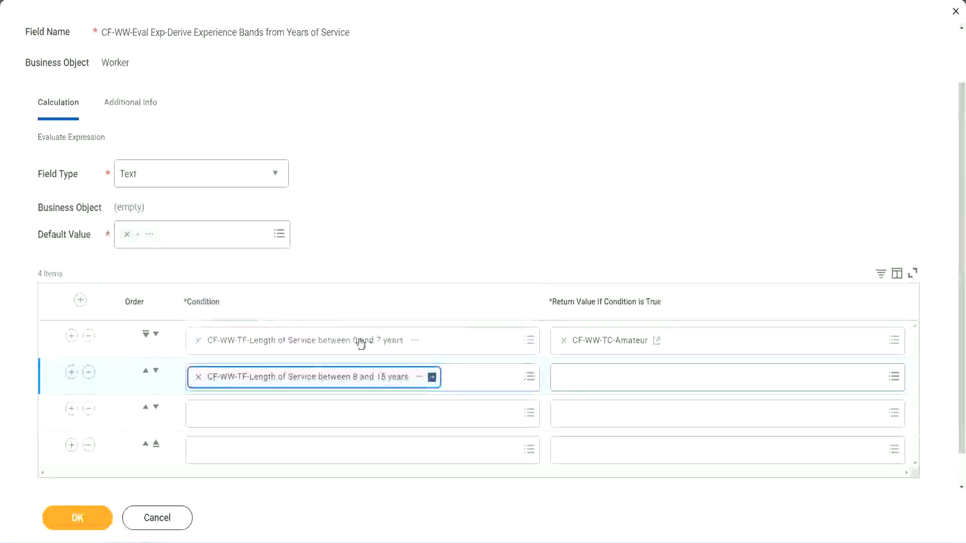
# Set the third row's condition to CF-WW-TF-Length of Service between 16 and 30 years.
pyautogui.click(243, 414)
pyautogui.write('cf')
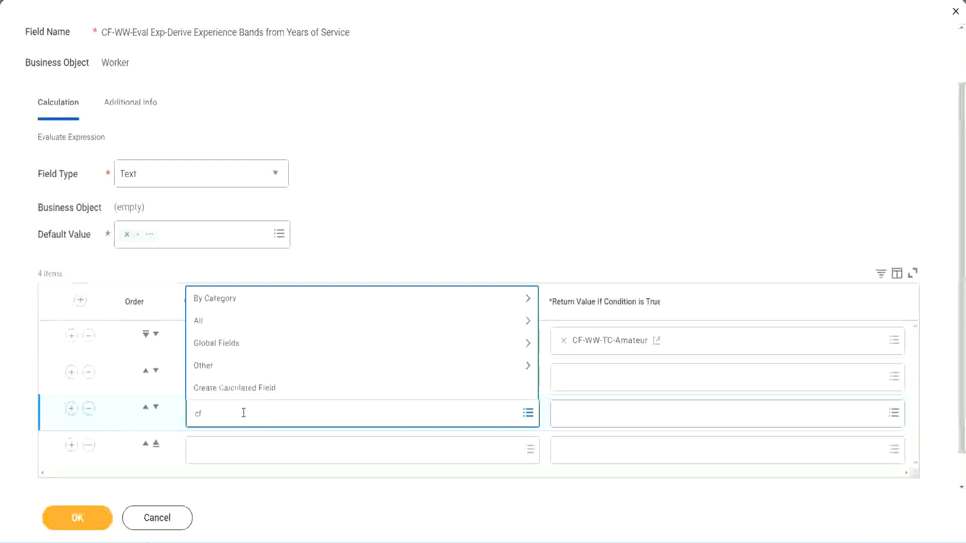
pyautogui.write('-ww-tf')
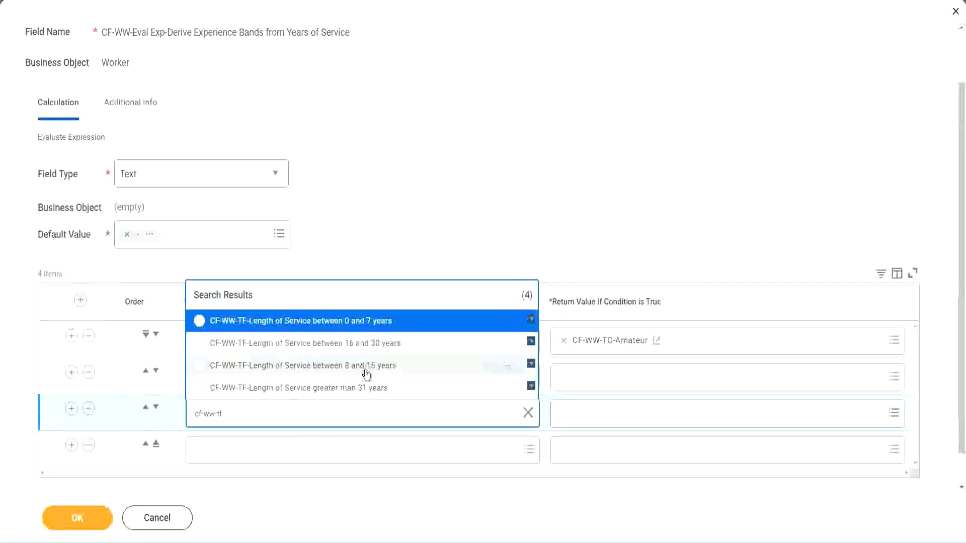
pyautogui.click(387, 346)
# Set the fourth row's condition to CF-WW-TF-Length of Service greater than 31 years.
pyautogui.click(229, 453)
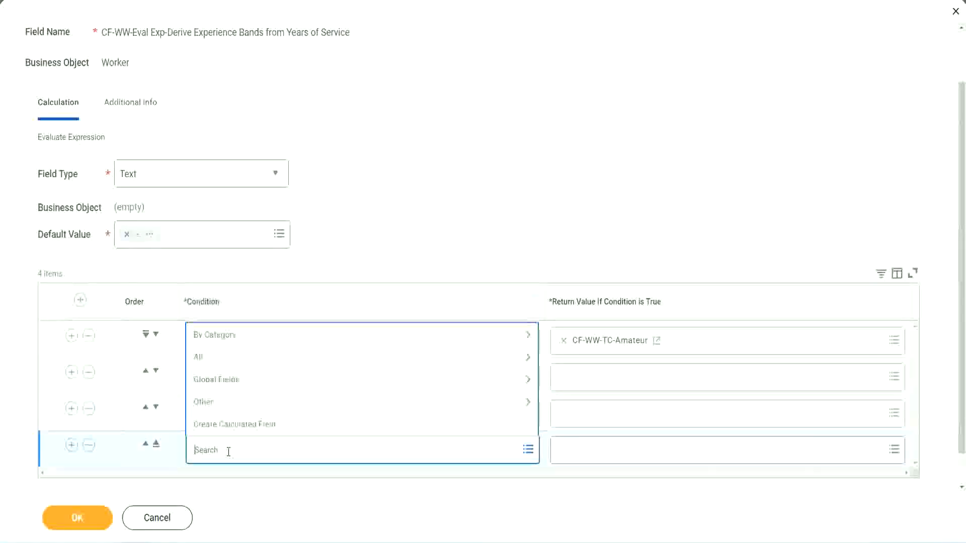
pyautogui.write('cf-ww')
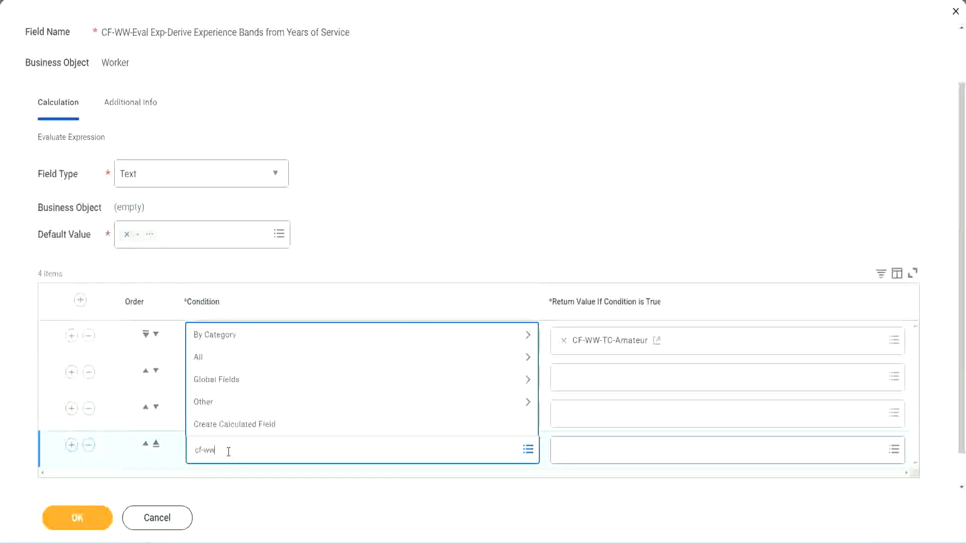
pyautogui.write(' tf 31')
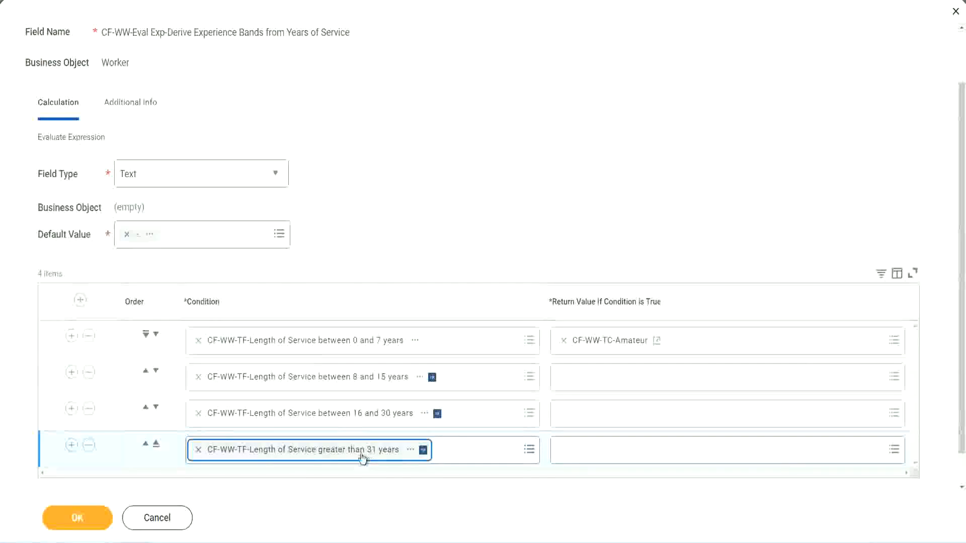
pyautogui.click(434, 209)
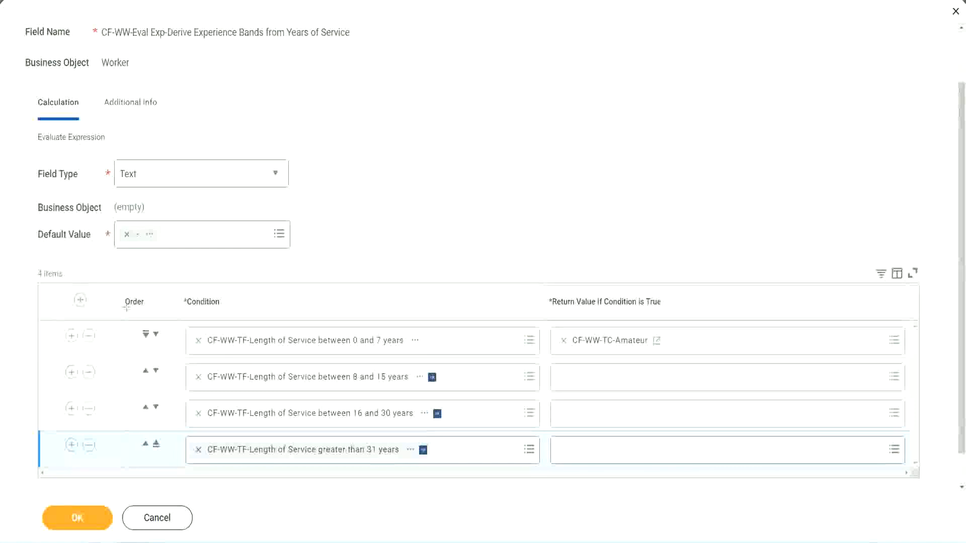
# Try moving the 8 to 15 years condition above the 0 to 7 years row, restore the order, and move it up again.
pyautogui.moveTo(109, 295); pyautogui.dragTo(107, 398)
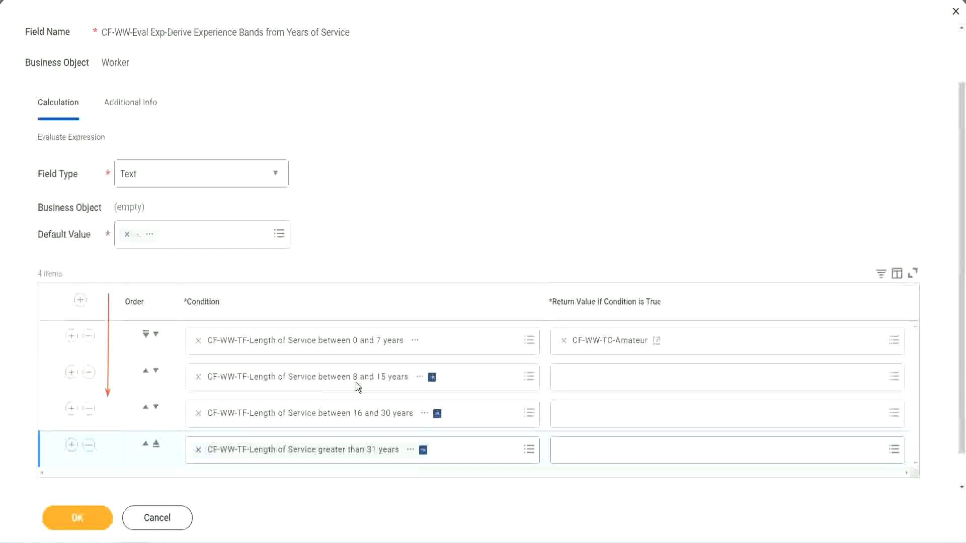
pyautogui.click(146, 372)
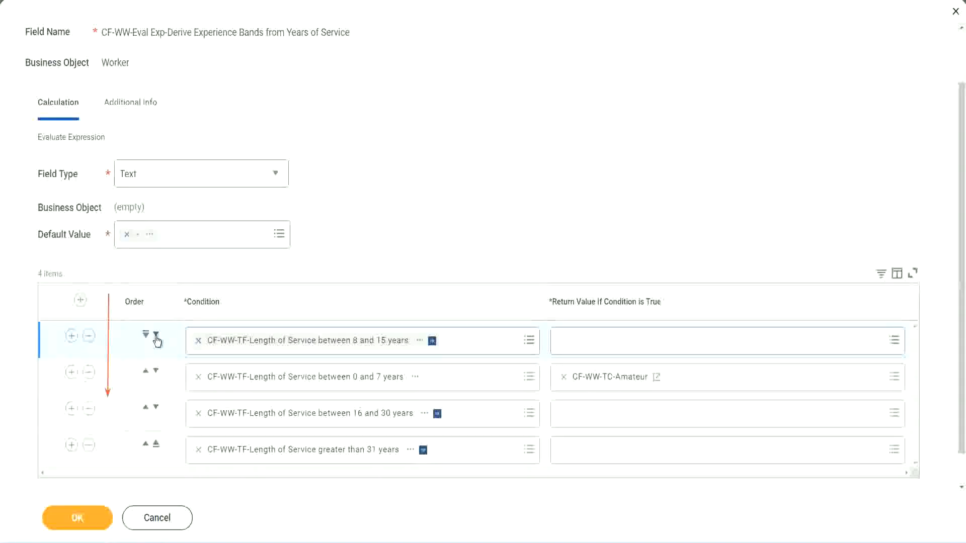
pyautogui.click(155, 334)
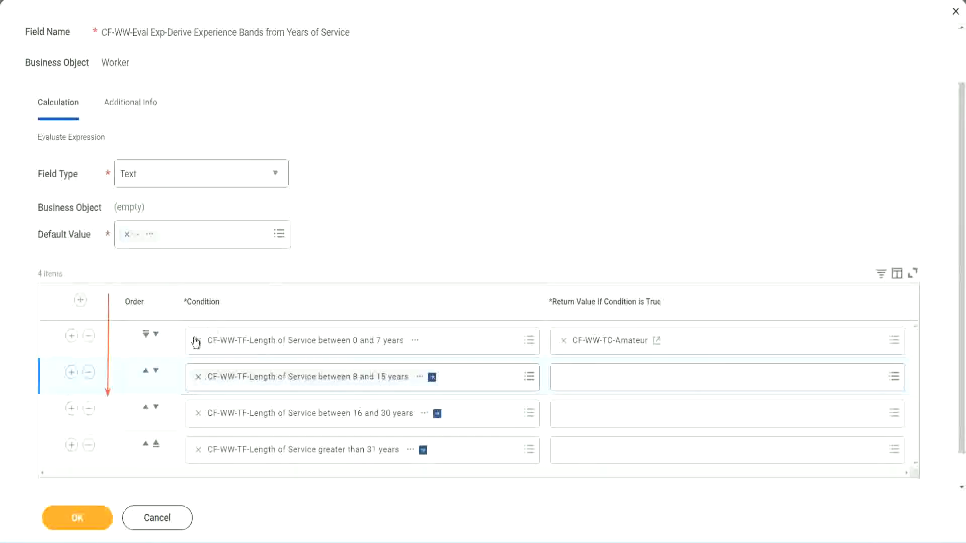
pyautogui.click(146, 373)
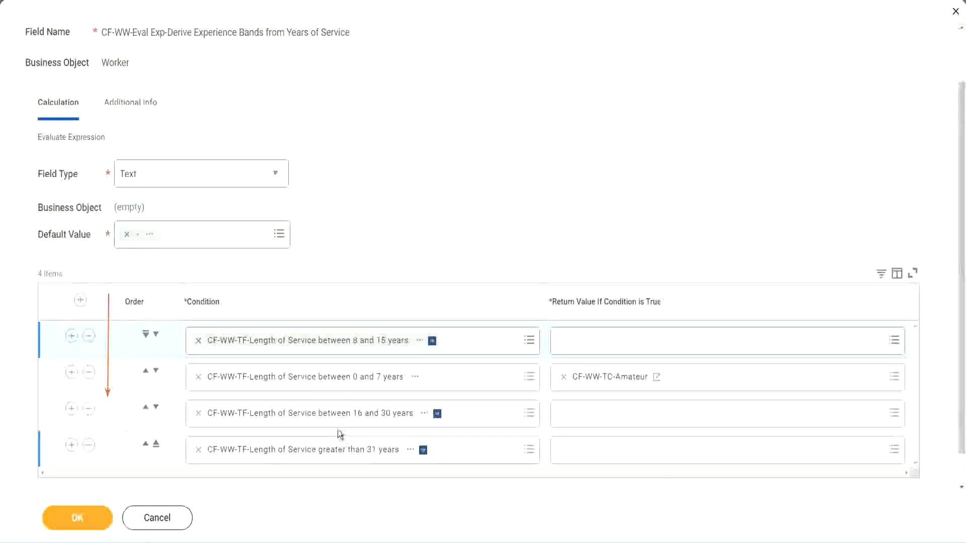
# Copy the name of the CF-WW-TC-Amateur return value and move the 8 to 15 years condition back to the second row.
pyautogui.rightClick(612, 385)
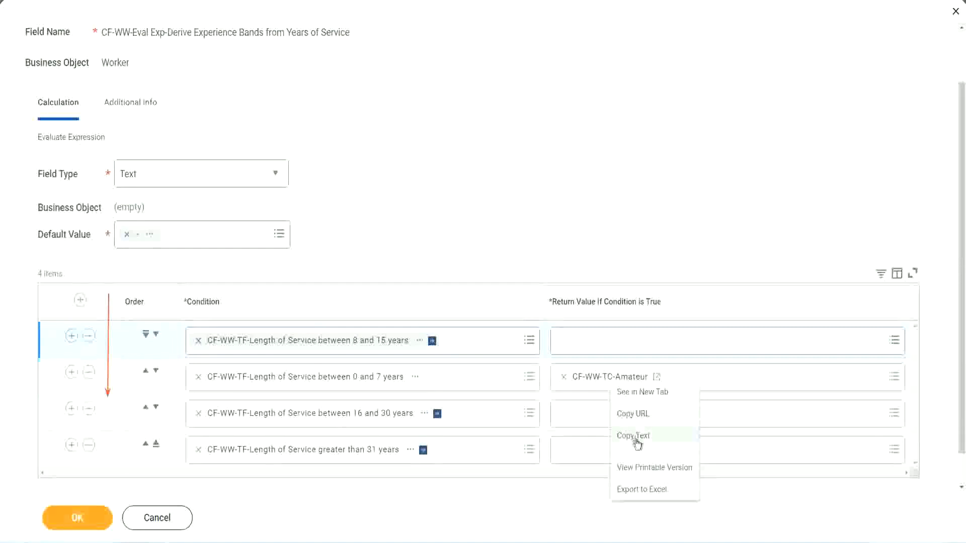
pyautogui.click(573, 434)
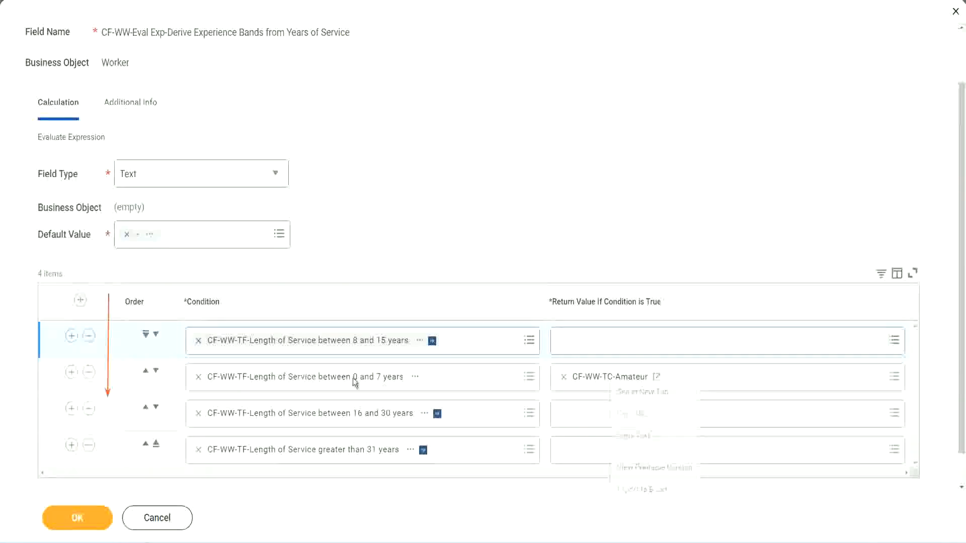
pyautogui.click(156, 335)
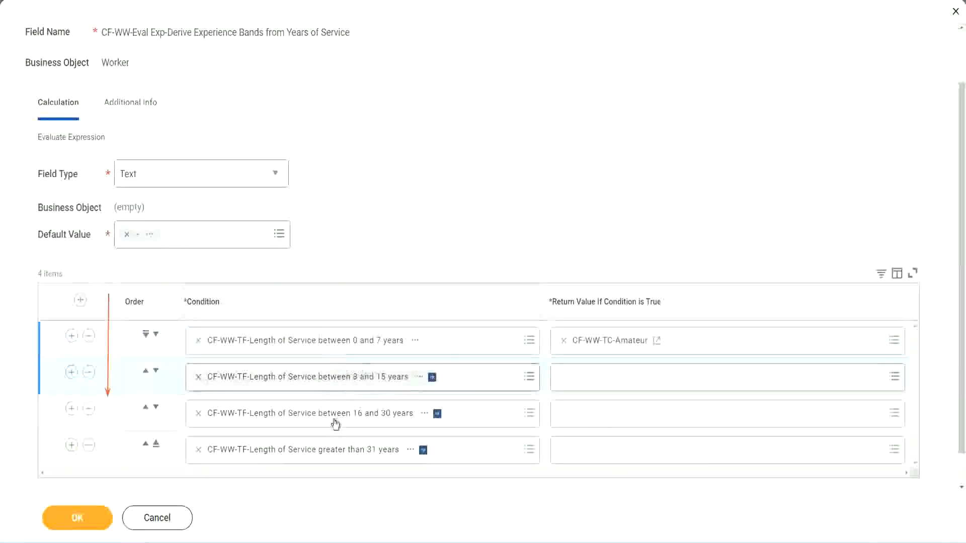
# Create a calculated field CF-WW-TC-Experienced for the second row's return value, using the Global business object and Text Constant function.
pyautogui.click(565, 378)
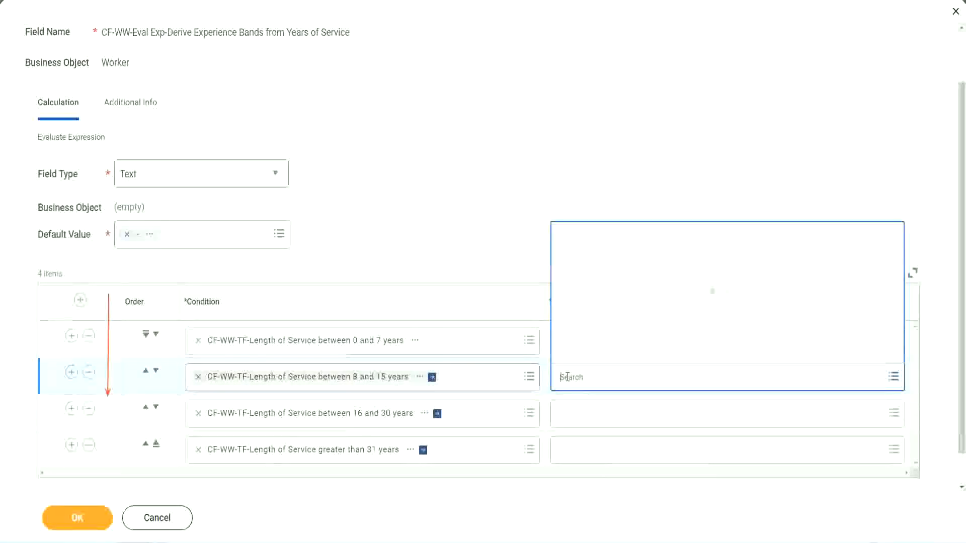
pyautogui.click(600, 355)
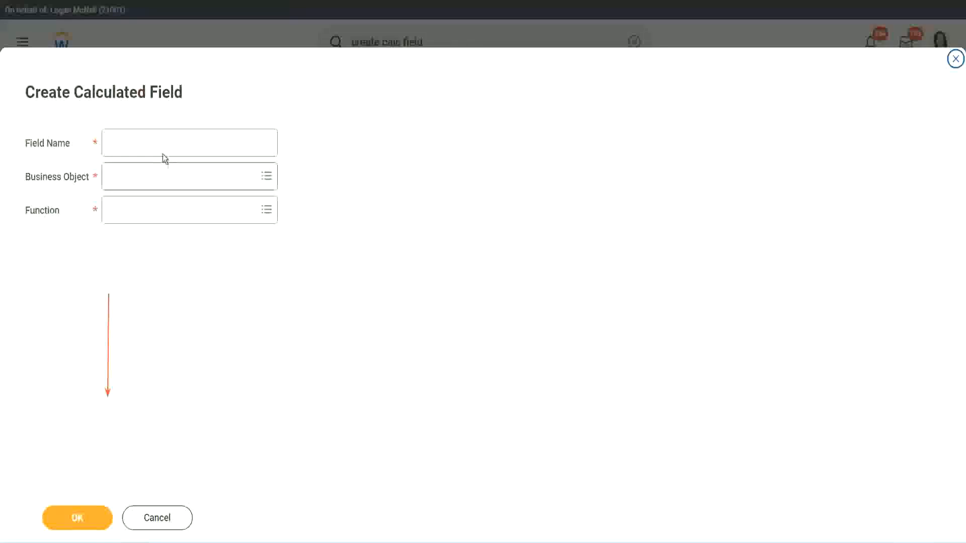
pyautogui.click(154, 143)
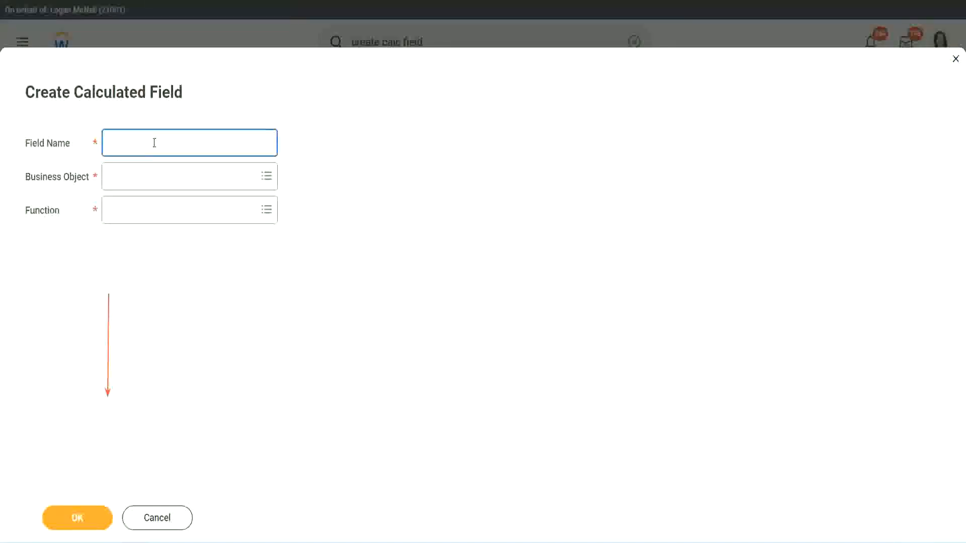
pyautogui.hotkey('ctrl', 'v')
pyautogui.doubleClick(165, 144)
pyautogui.write('Exper')
pyautogui.write('ienced')
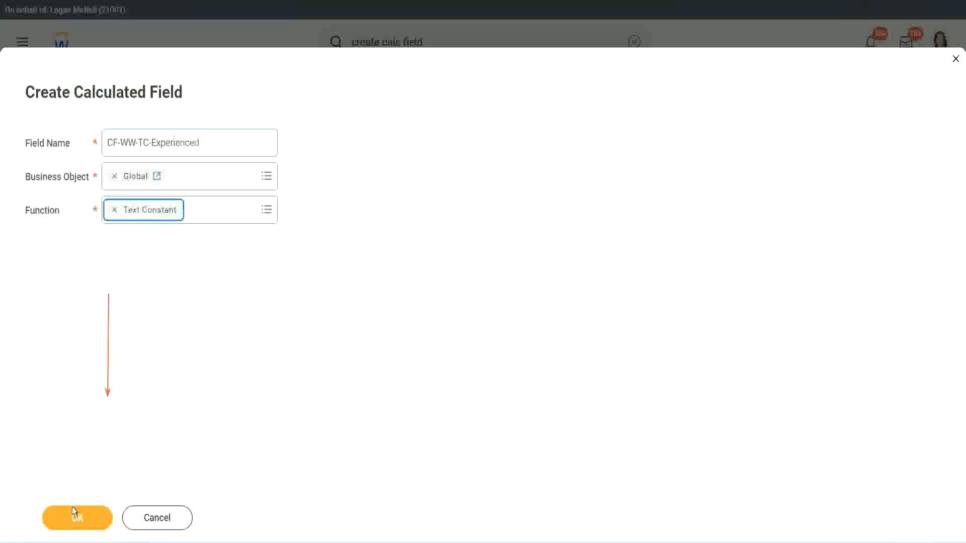
pyautogui.click(71, 506)
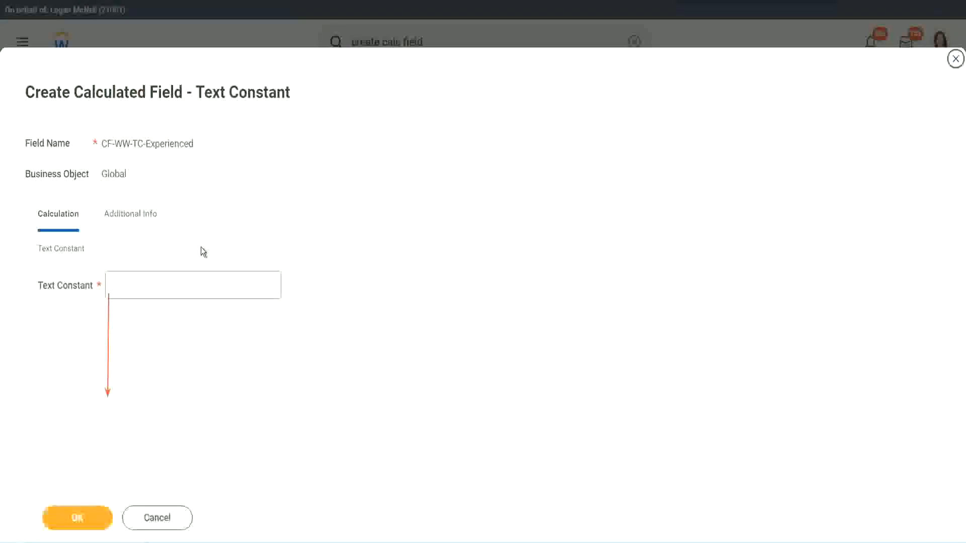
# Set the text constant to Experienced and save the field as the second row's return value.
pyautogui.click(149, 285)
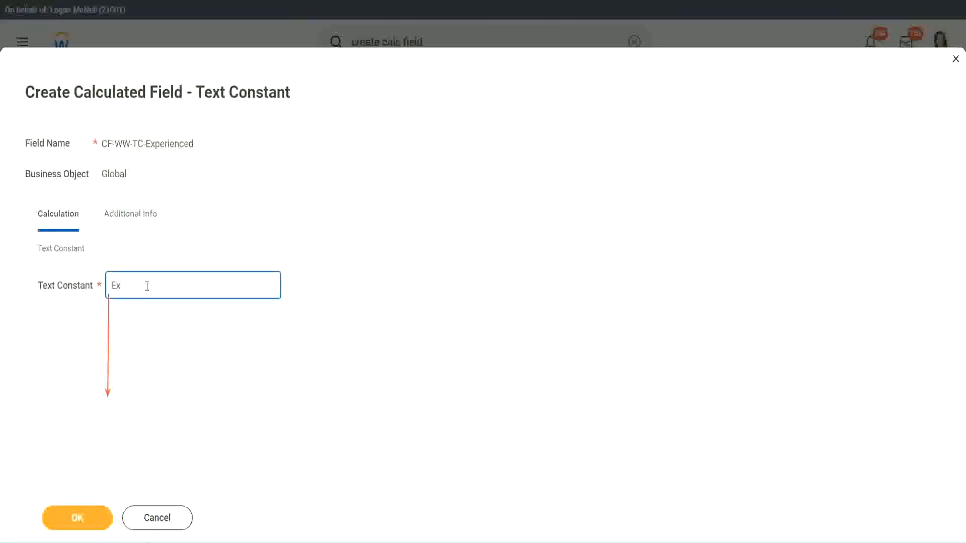
pyautogui.click(80, 518)
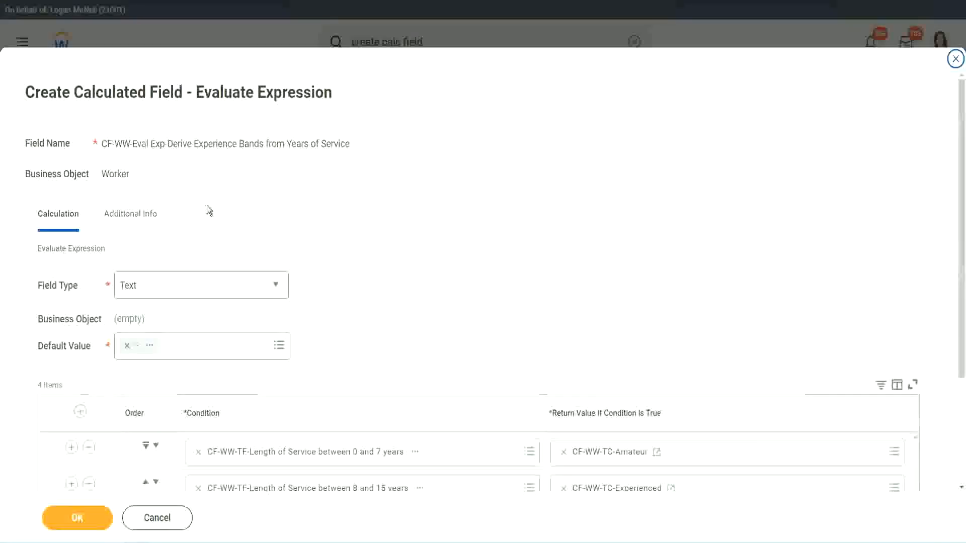
# Start a new calculated field for the third row's return value, named CF-WW-TC-Senior with Global as its business object.
pyautogui.scroll(-3, 445, 262)
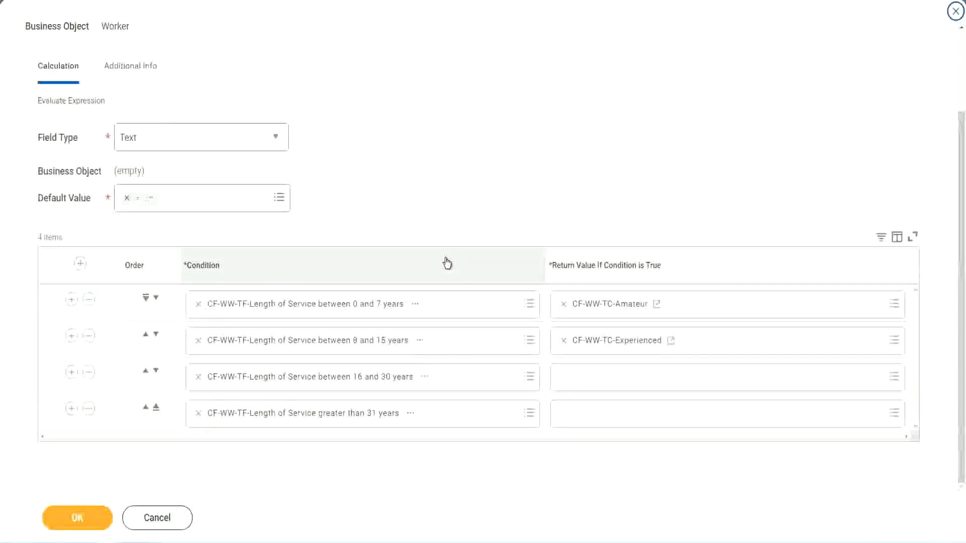
pyautogui.click(602, 382)
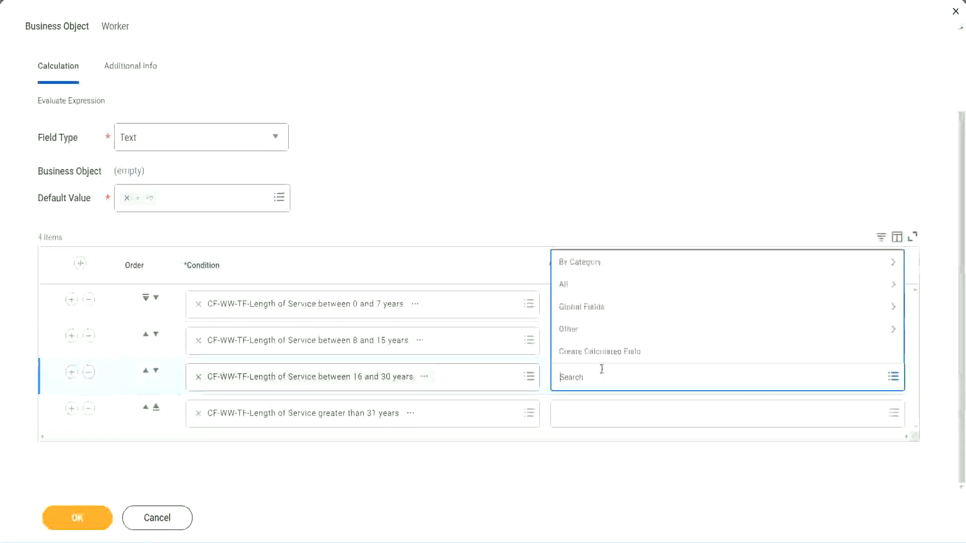
pyautogui.click(605, 351)
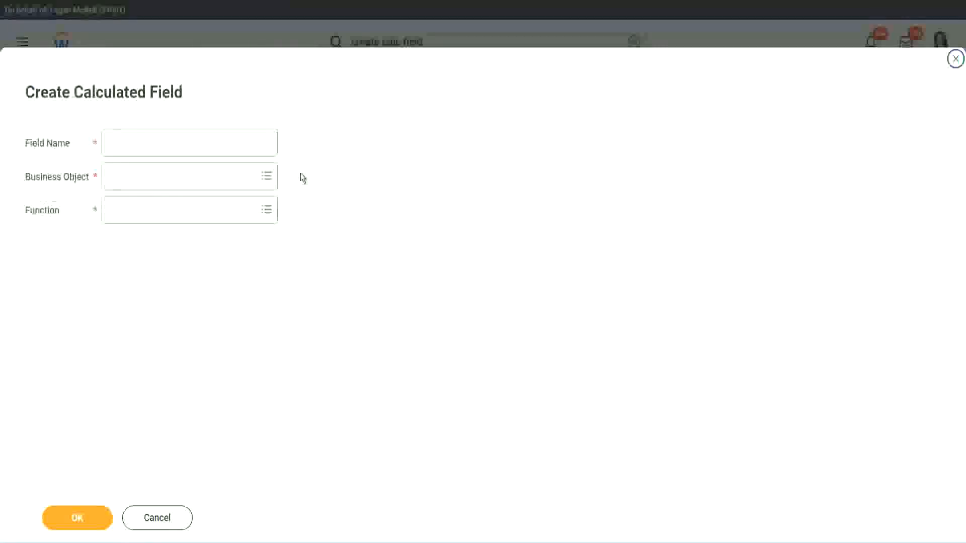
pyautogui.click(204, 143)
pyautogui.hotkey('ctrl', 'v')
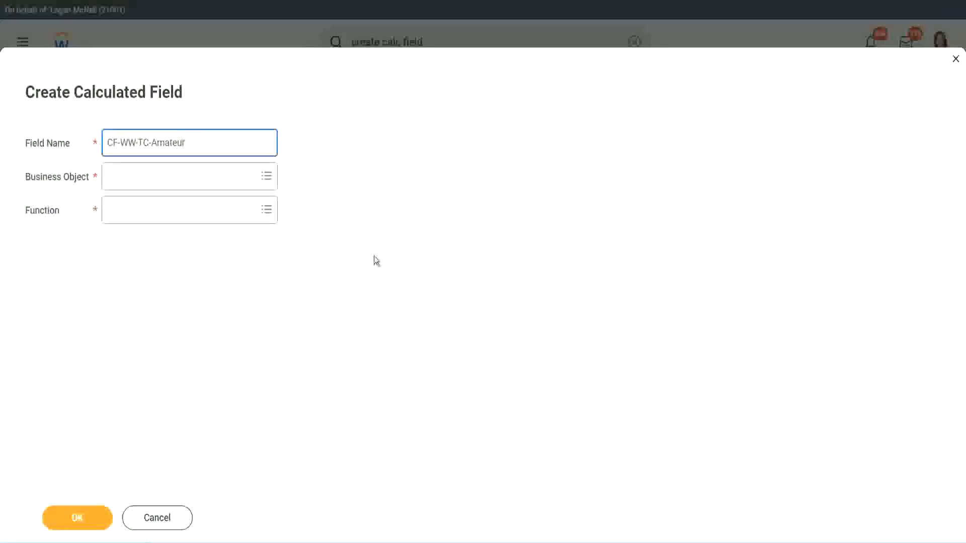
pyautogui.click(111, 177)
pyautogui.write('global')
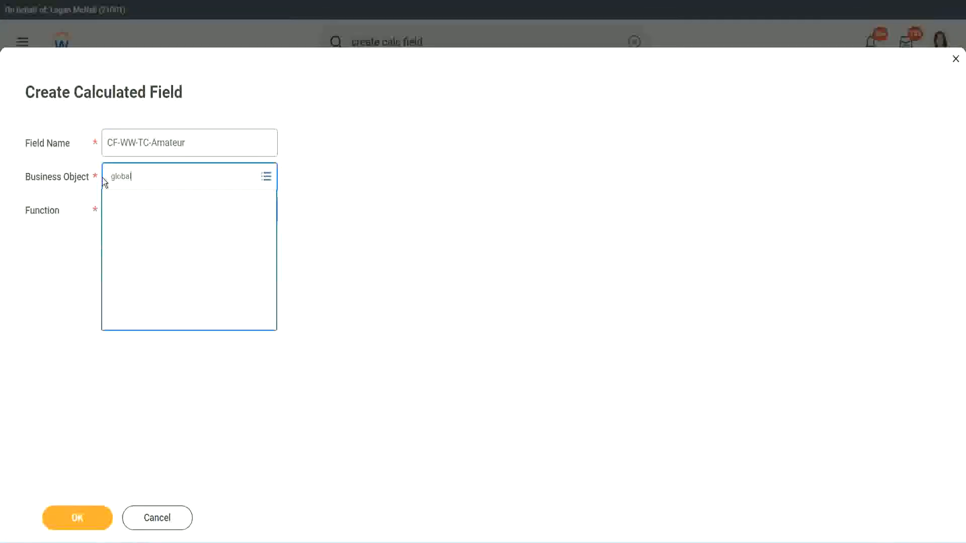
pyautogui.press('Return')
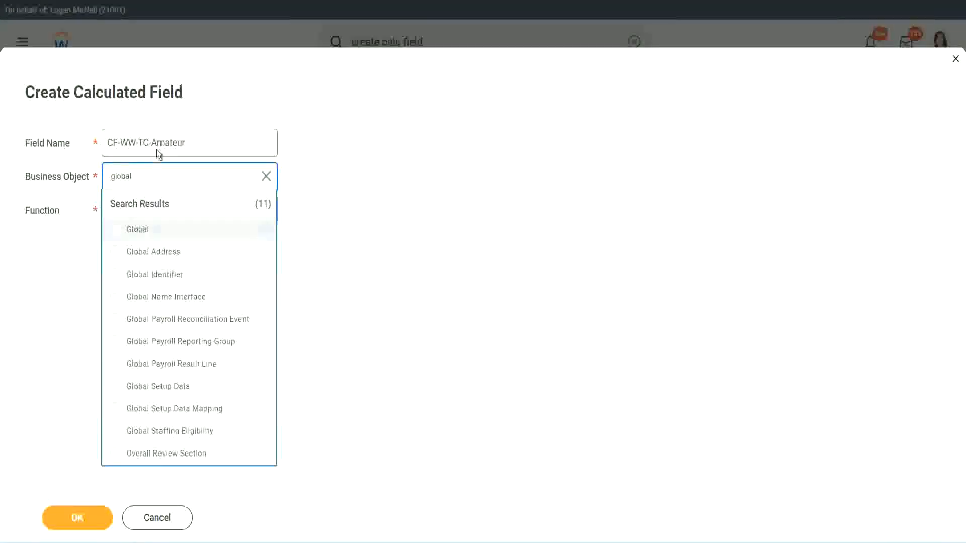
pyautogui.click(157, 146)
pyautogui.doubleClick(161, 143)
pyautogui.write('S')
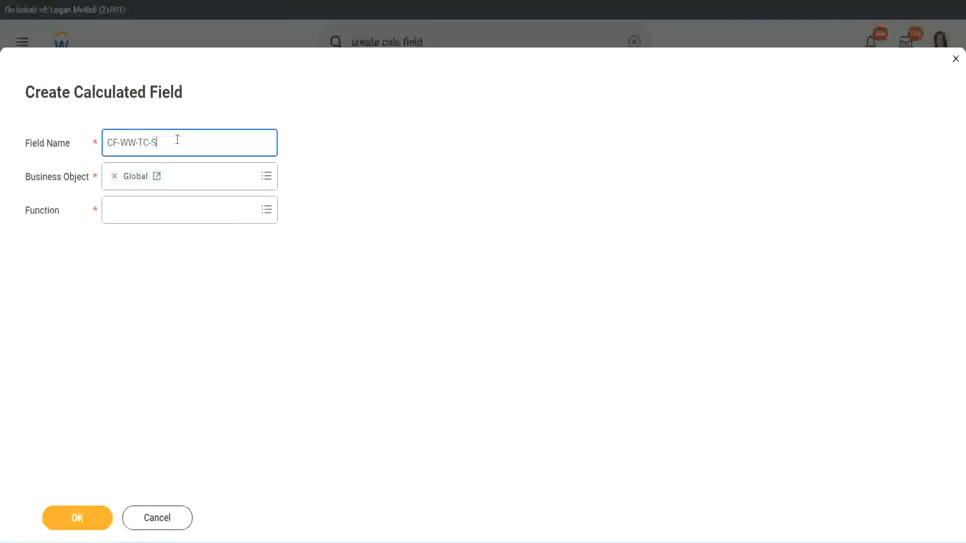
pyautogui.write('enior')
# Choose Text Constant as the function of CF-WW-TC-Senior and continue to its calculation details.
pyautogui.click(154, 219)
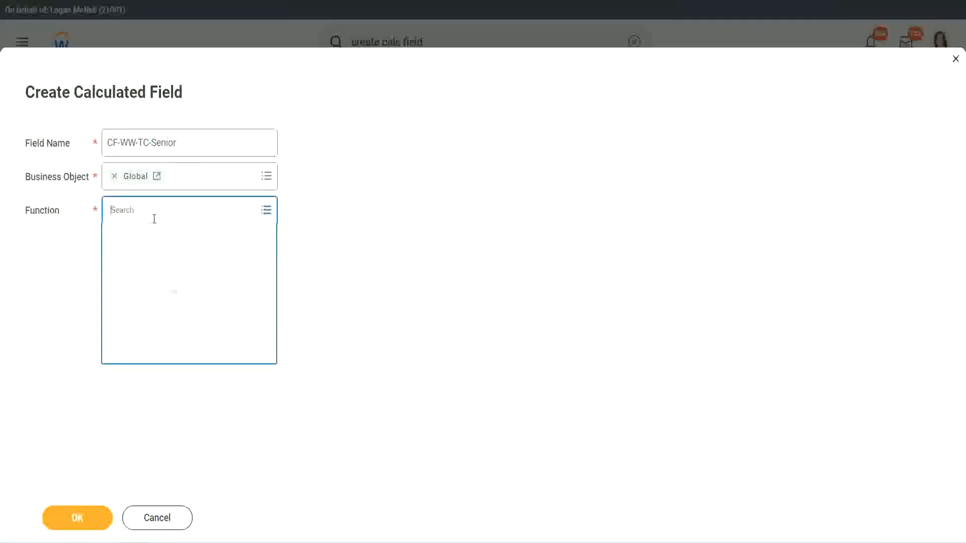
pyautogui.write('tc')
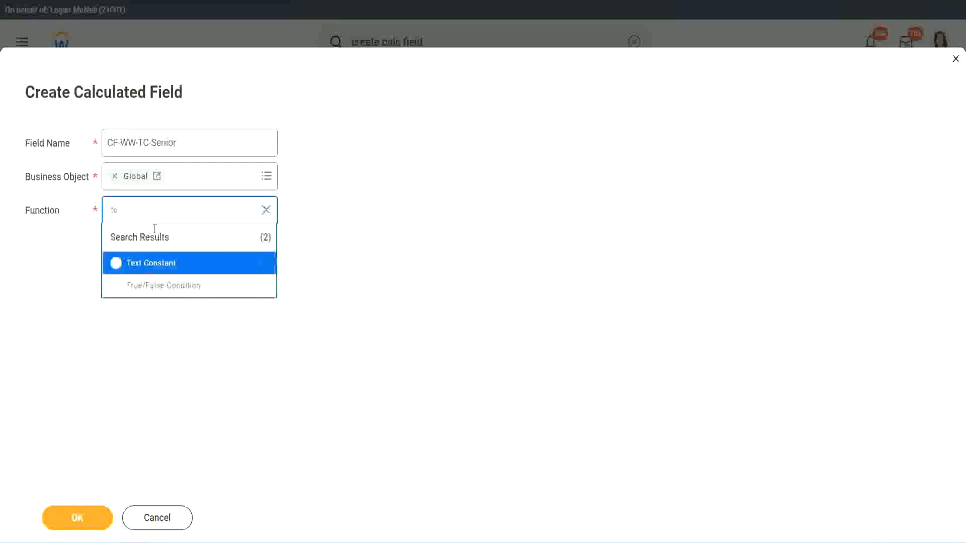
pyautogui.click(149, 263)
pyautogui.click(86, 518)
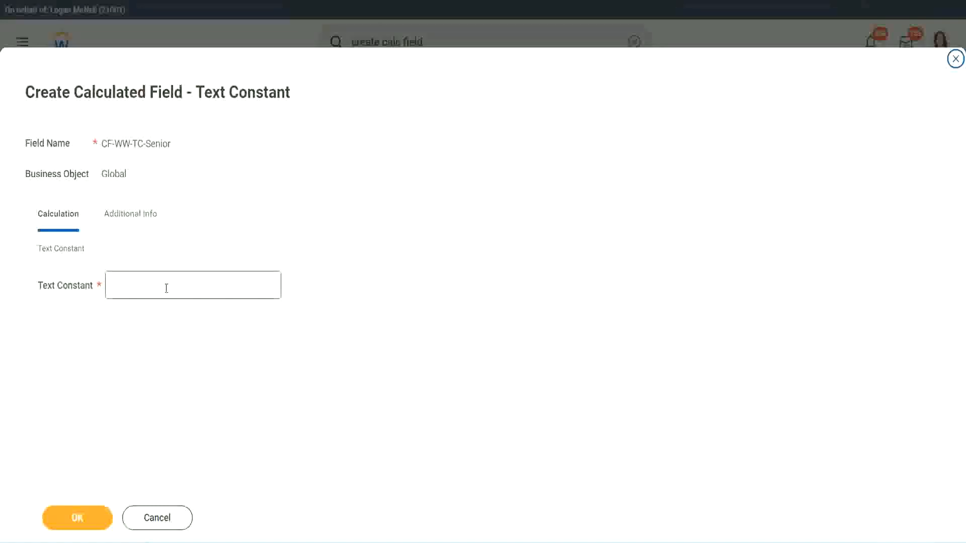
# Set the text constant to Senior and save the field as the third row's return value.
pyautogui.click(163, 283)
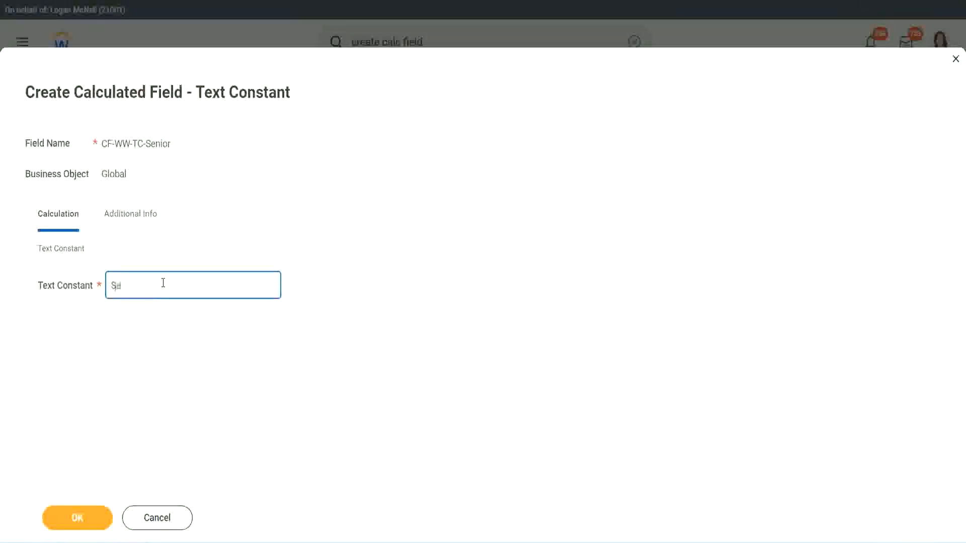
pyautogui.click(95, 510)
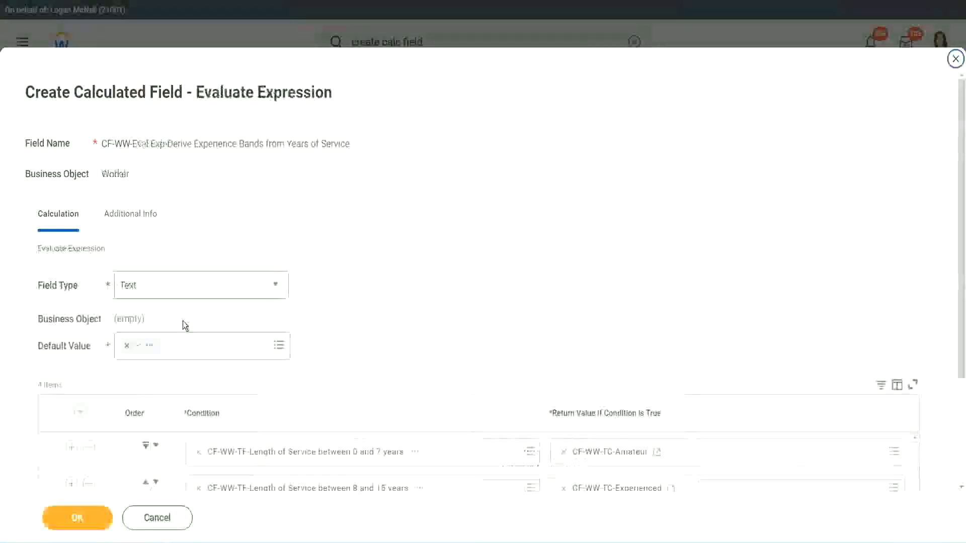
# Start a new calculated field for the fourth row's return value and name it CF-WW-TC-Legend, reusing the copied CF-WW-TC-Senior name.
pyautogui.scroll(-3, 699, 361)
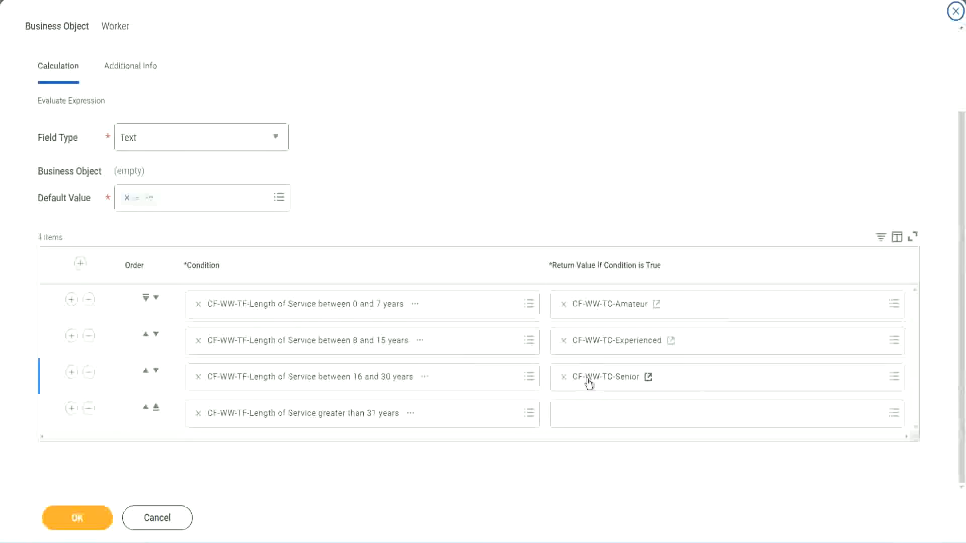
pyautogui.rightClick(587, 380)
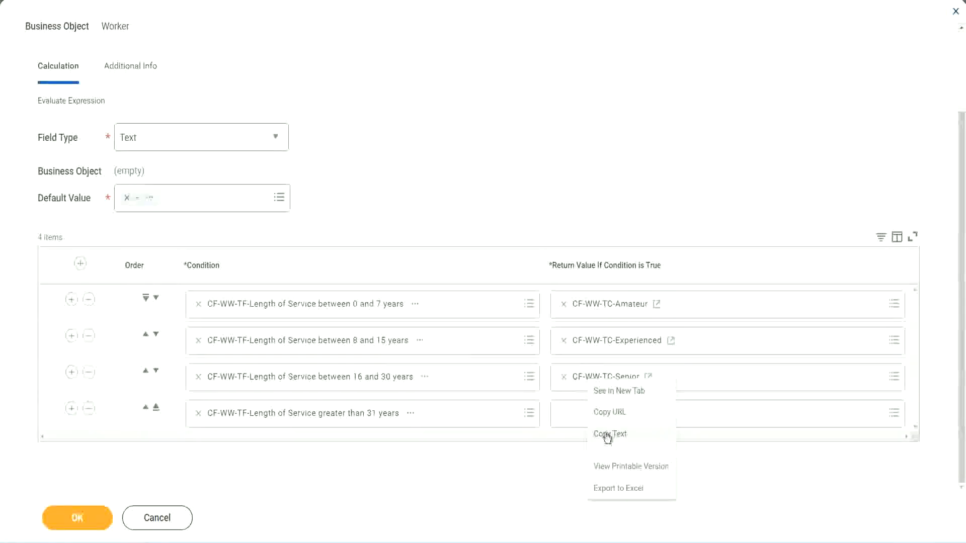
pyautogui.click(610, 431)
pyautogui.click(587, 411)
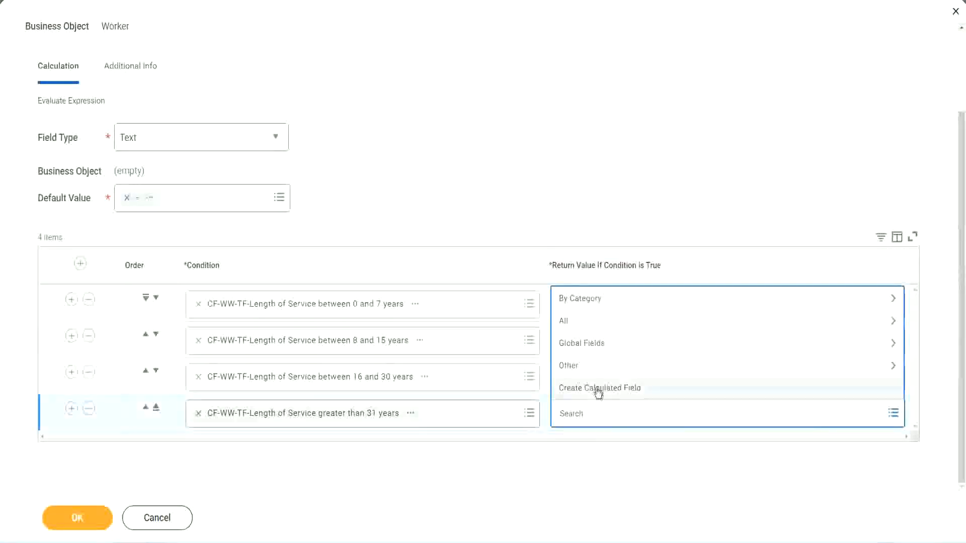
pyautogui.click(598, 391)
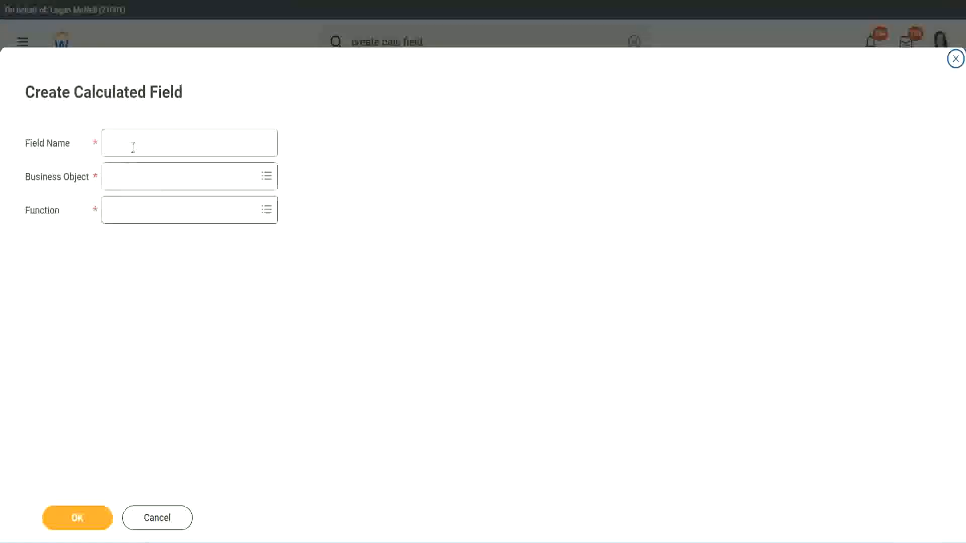
pyautogui.click(133, 147)
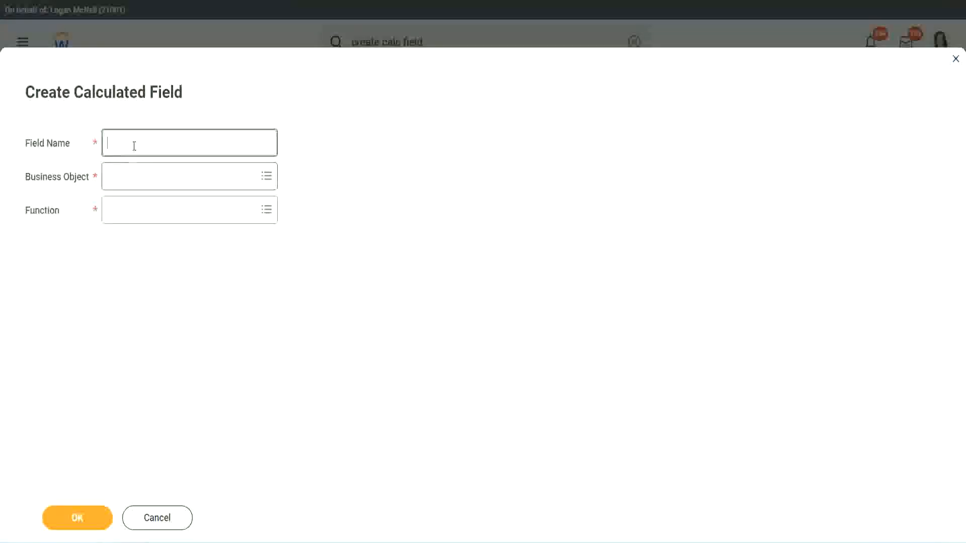
pyautogui.hotkey('ctrl', 'v')
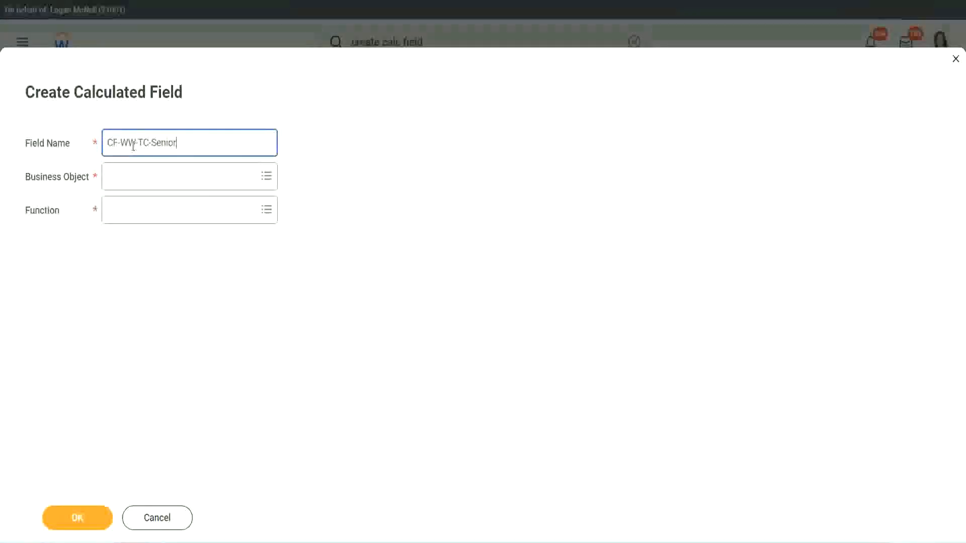
pyautogui.doubleClick(163, 142)
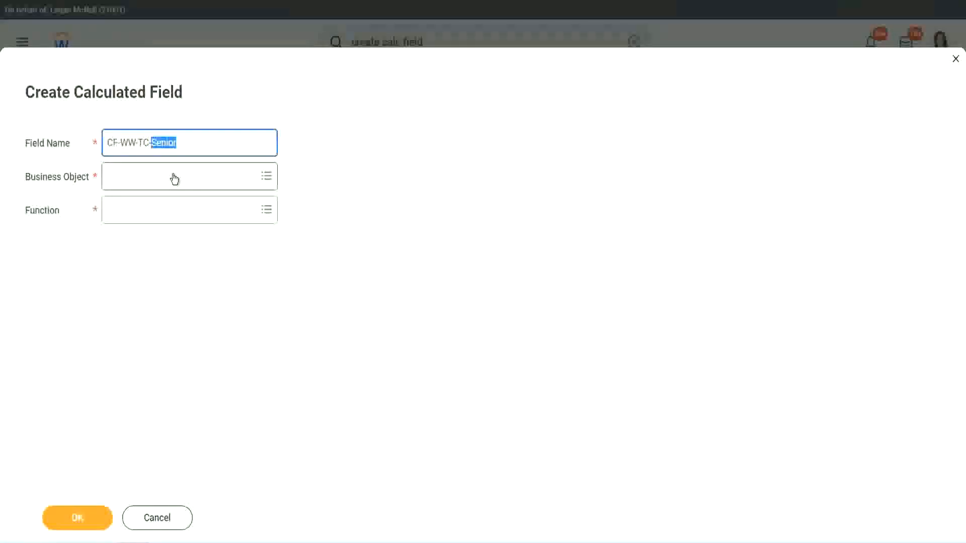
pyautogui.write('Legend')
# Set the business object of CF-WW-TC-Legend to Global and its function to Text Constant, and continue to the calculation details.
pyautogui.click(135, 182)
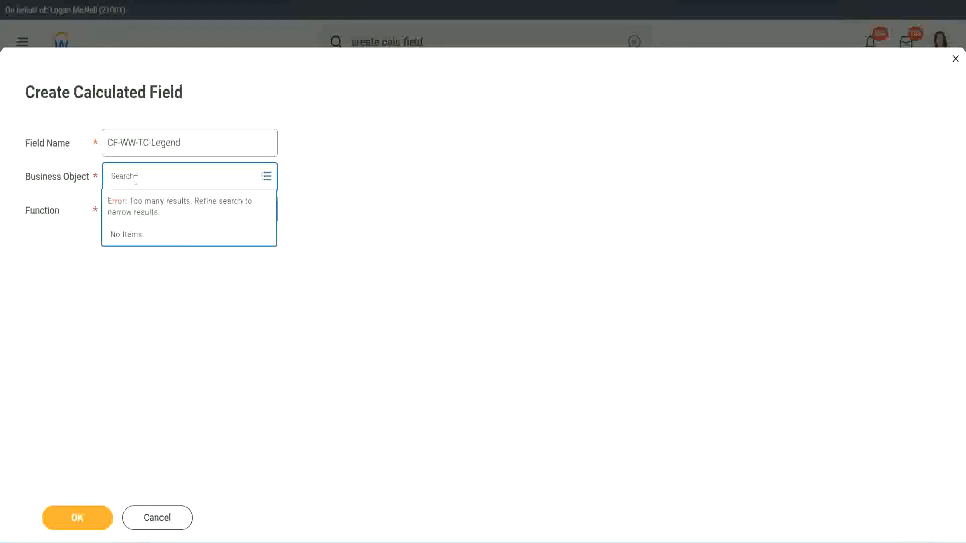
pyautogui.write('w')
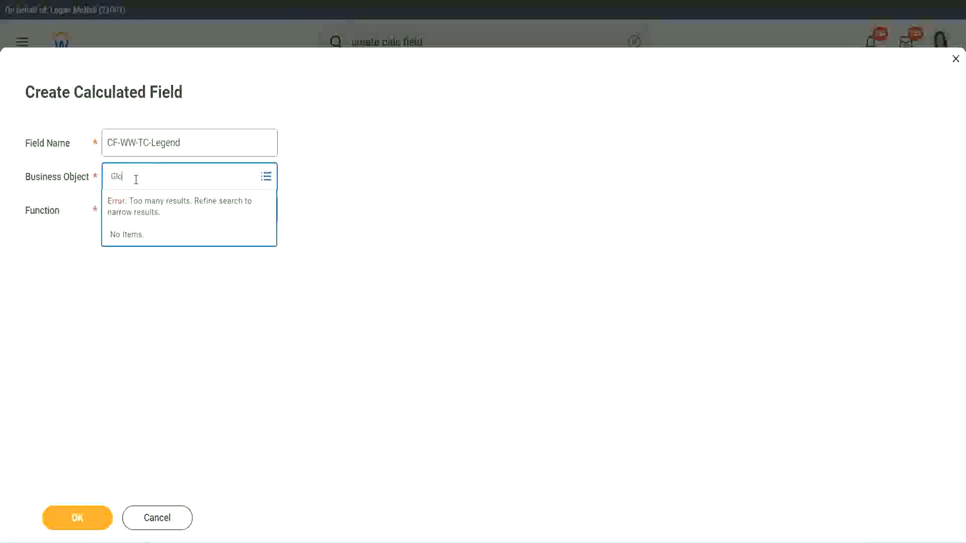
pyautogui.write('lobal')
pyautogui.press('Return')
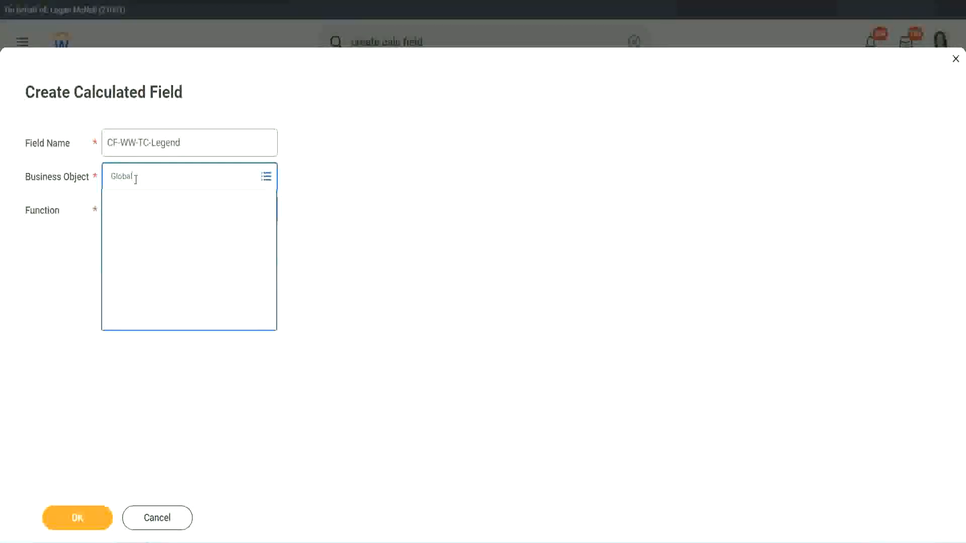
pyautogui.click(144, 233)
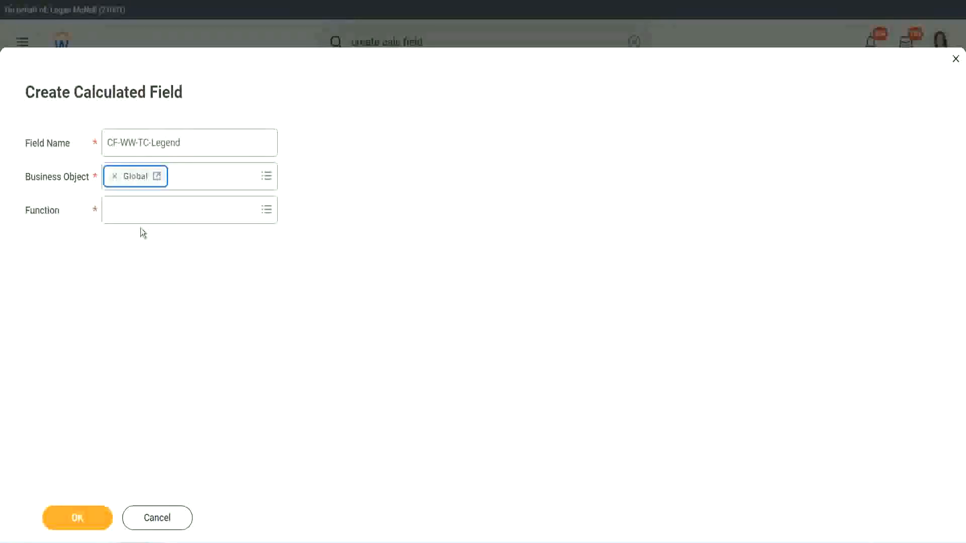
pyautogui.click(138, 210)
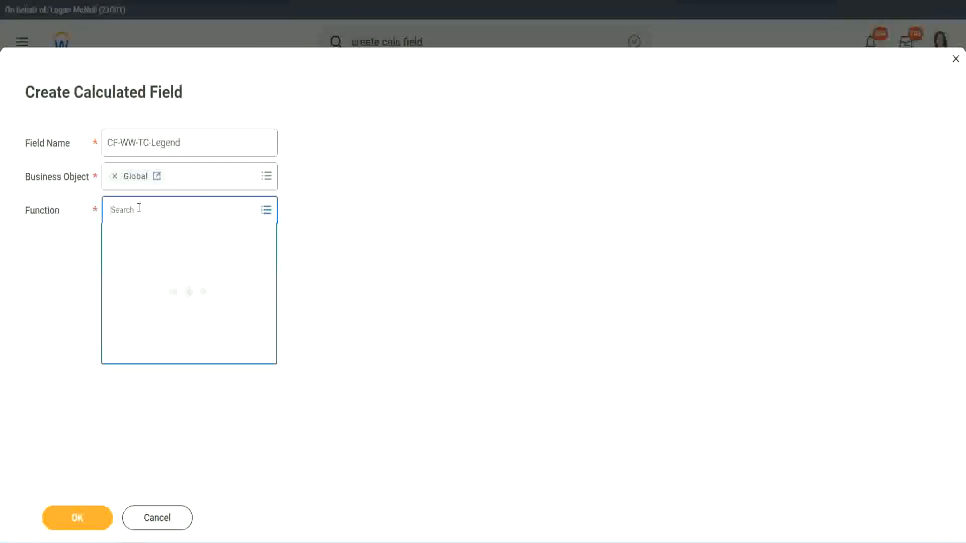
pyautogui.write('te')
pyautogui.press('Return')
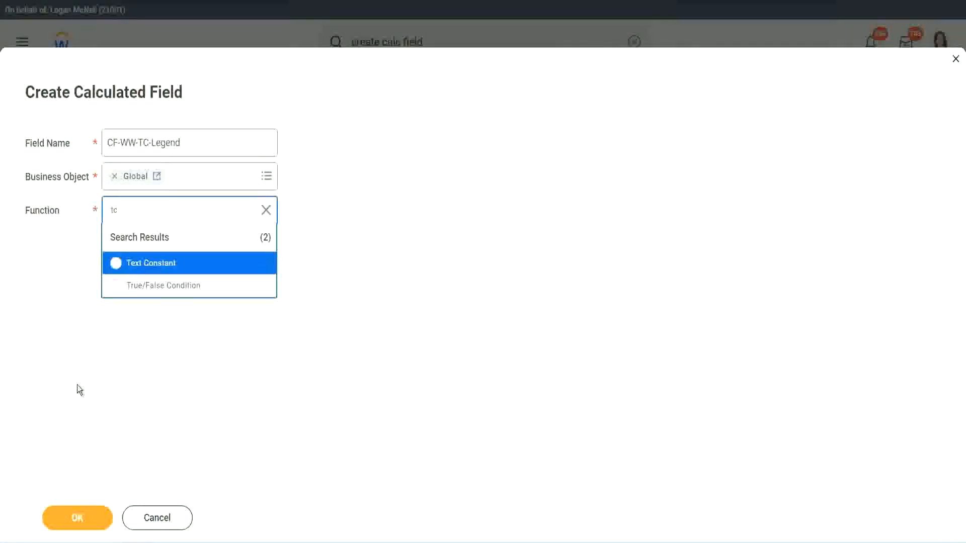
pyautogui.click(119, 267)
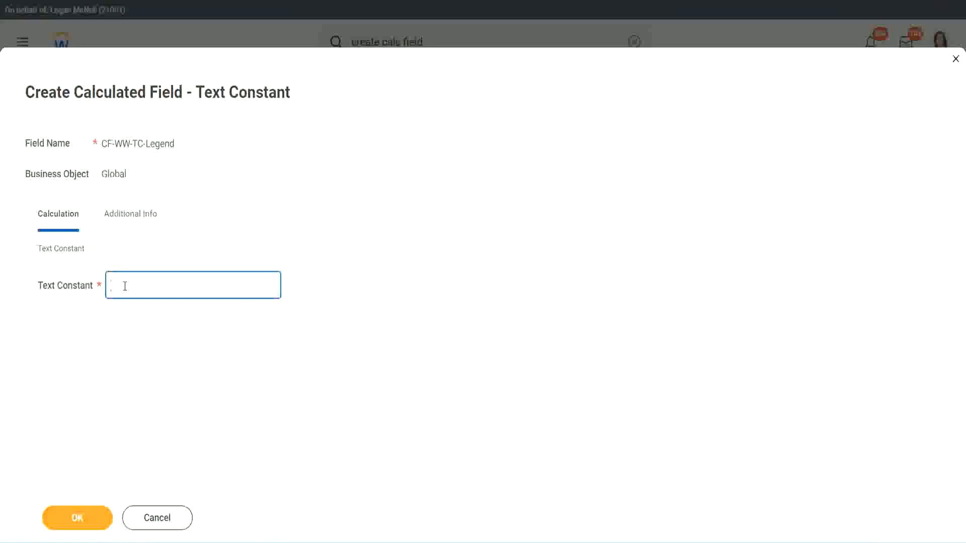
# Set the text constant to Legend and save the field as the fourth row's return value.
pyautogui.write('Legend')
pyautogui.click(81, 520)
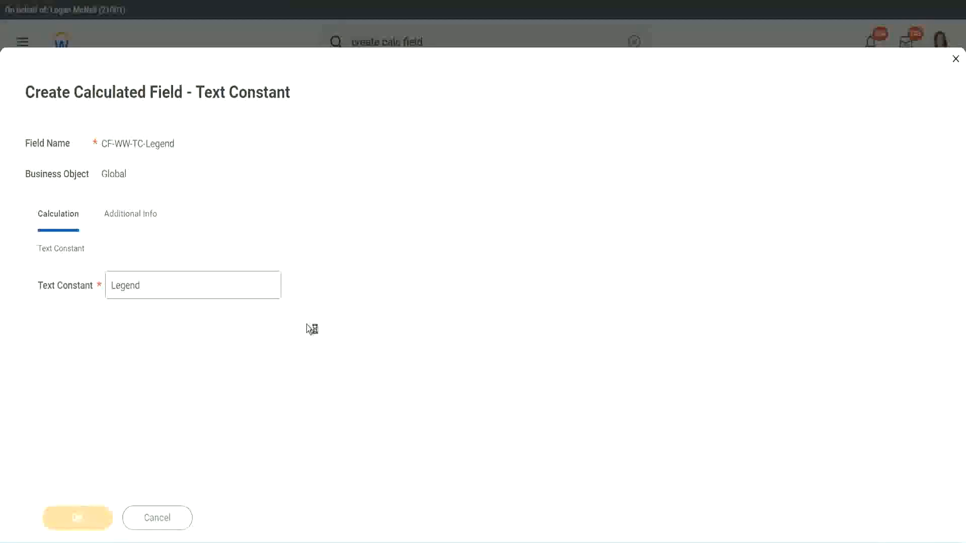
pyautogui.scroll(-3, 510, 271)
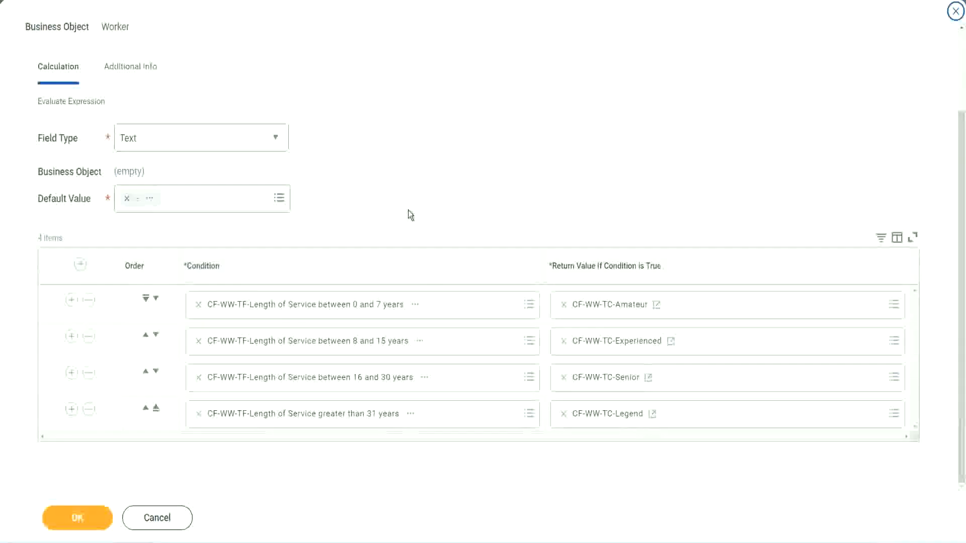
pyautogui.scroll(1, 409, 202)
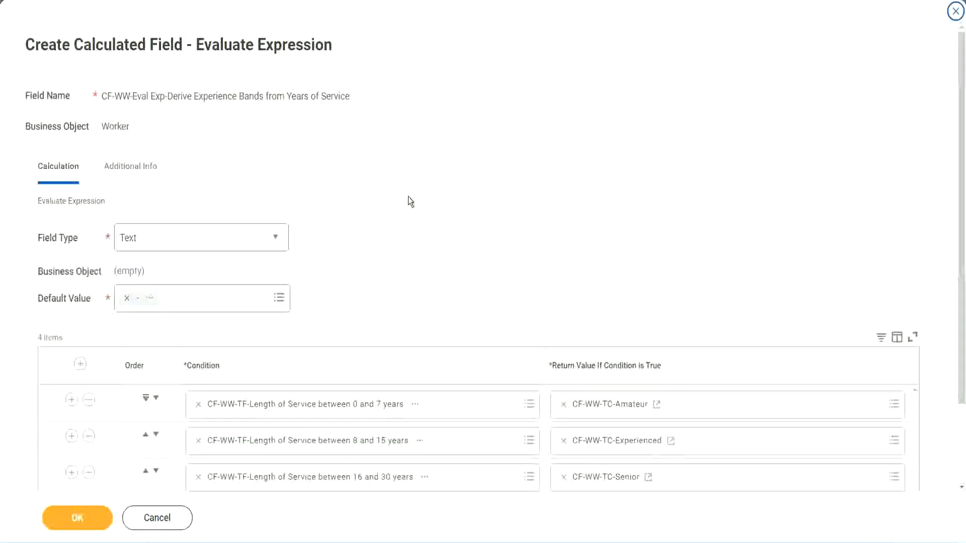
pyautogui.scroll(-1, 408, 201)
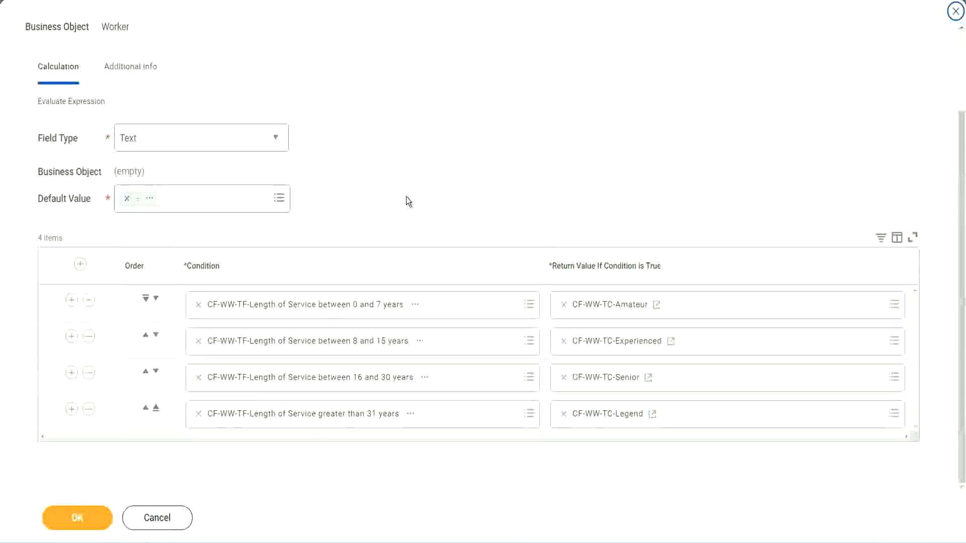
pyautogui.click(257, 324)
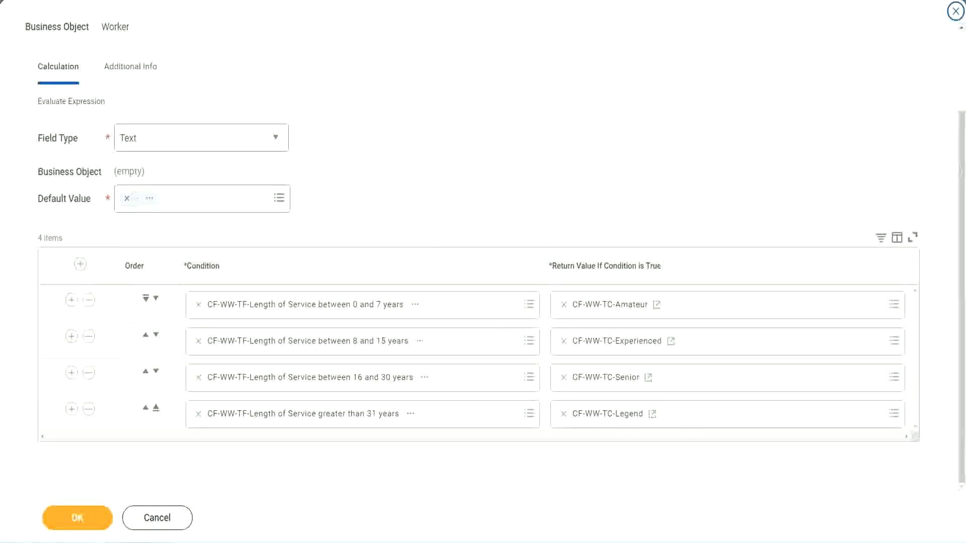
pyautogui.moveTo(620, 141); pyautogui.dragTo(627, 243)
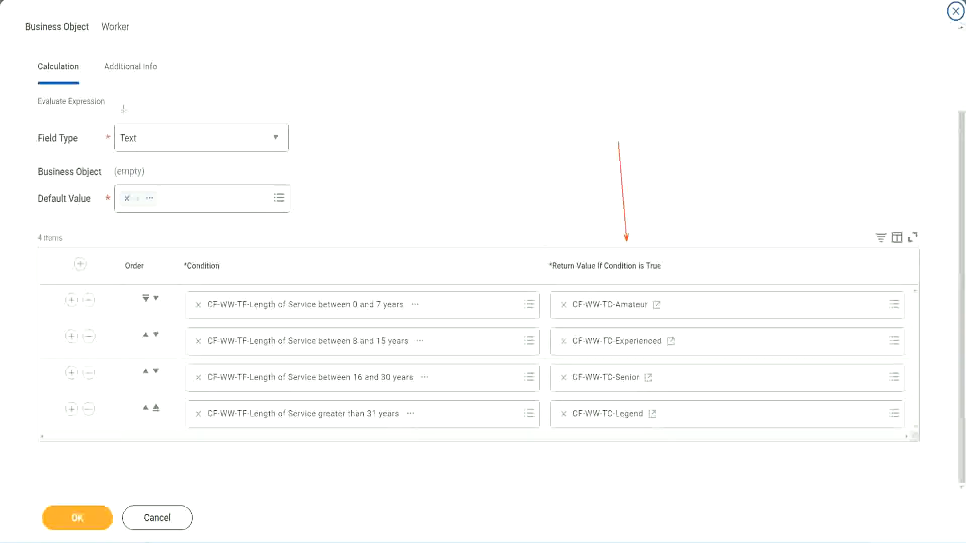
pyautogui.moveTo(120, 86); pyautogui.dragTo(124, 121)
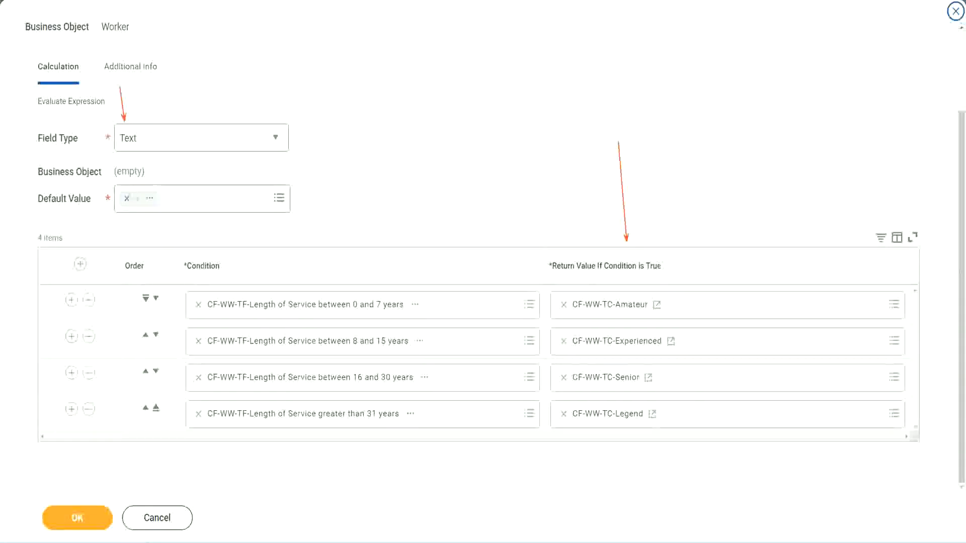
# Save the Evaluate Expression calculated field for experience bands and copy its name.
pyautogui.click(85, 518)
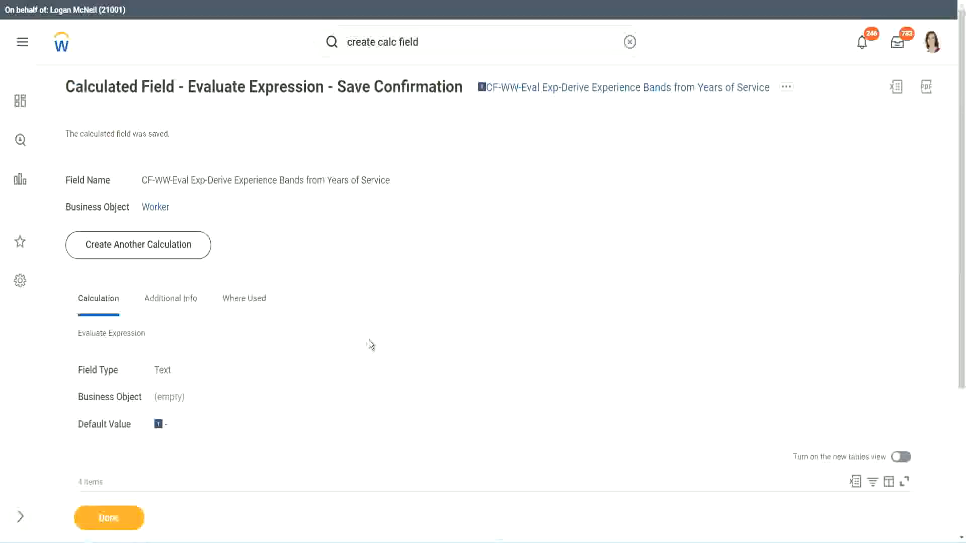
pyautogui.scroll(-4, 371, 344)
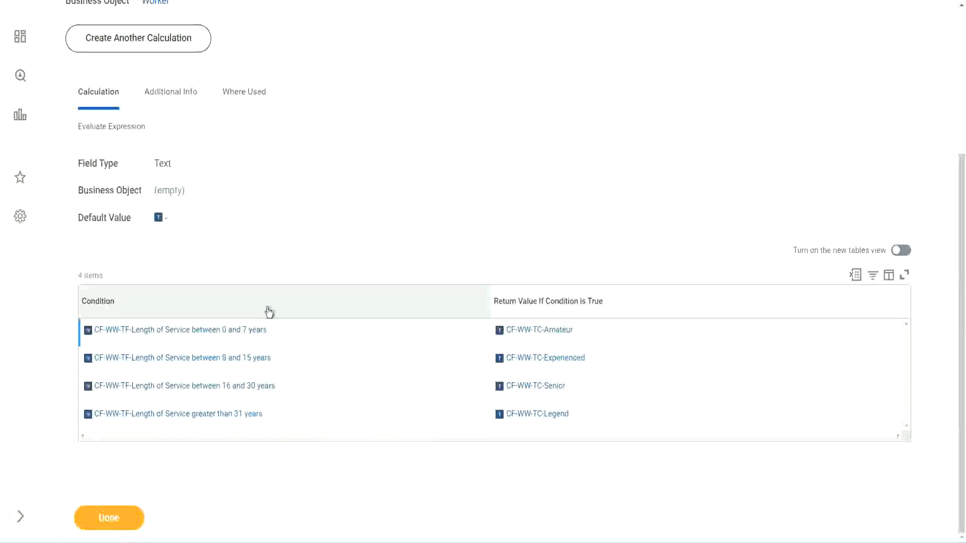
pyautogui.scroll(4, 268, 308)
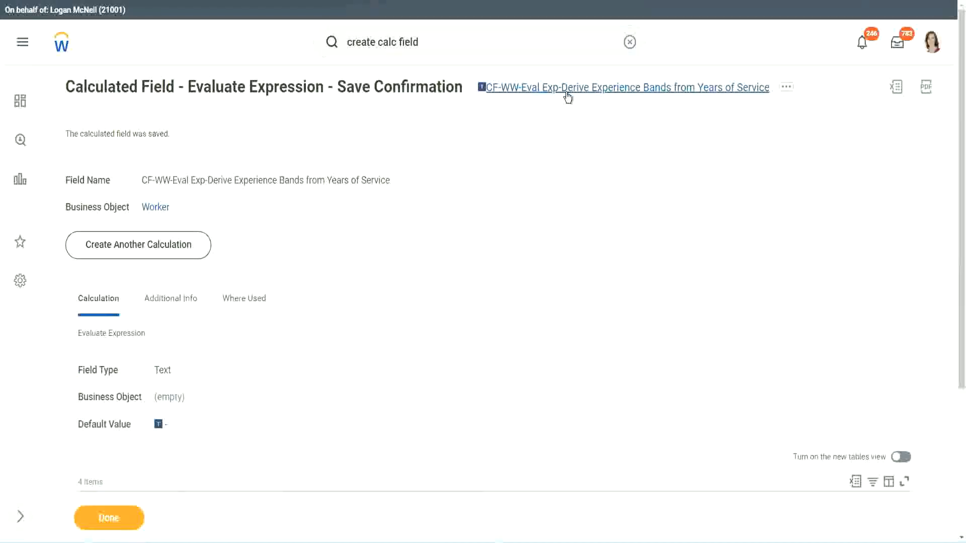
pyautogui.click(593, 150)
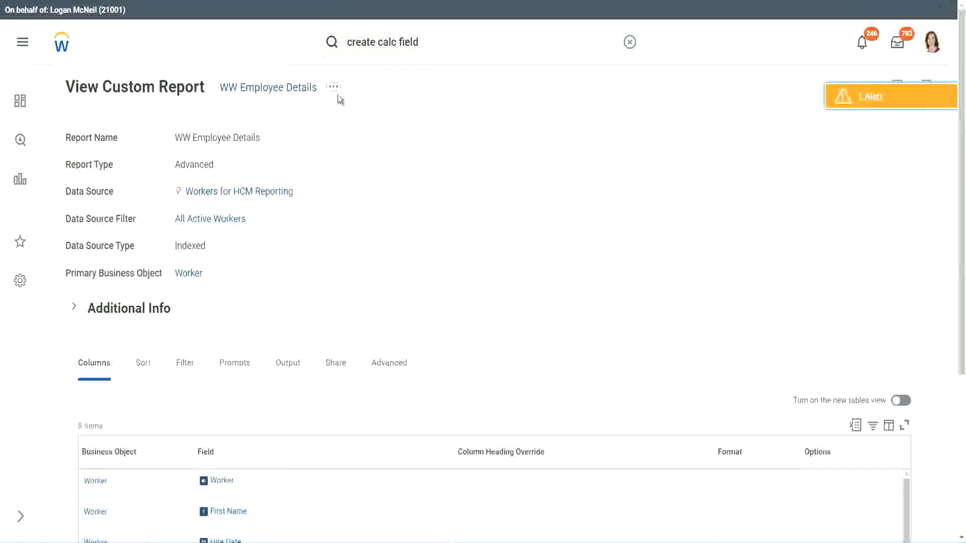
# Open the WW Employee Details custom report for editing.
pyautogui.click(334, 89)
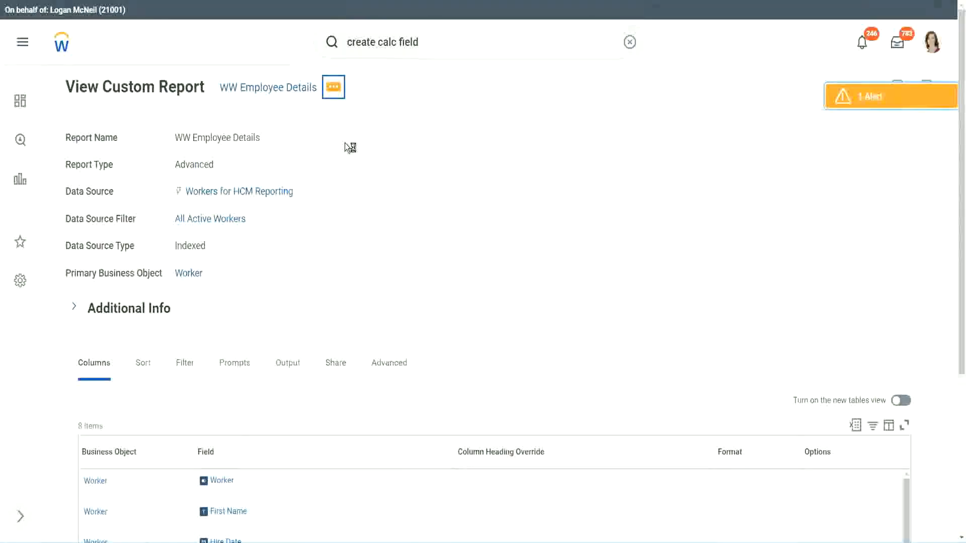
pyautogui.moveTo(394, 142)
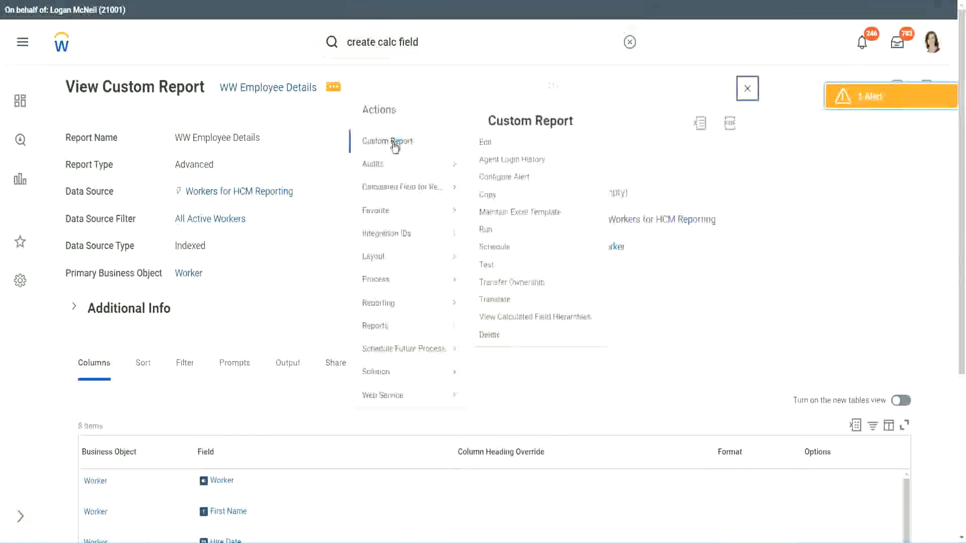
pyautogui.click(492, 146)
# Add a last Worker column using CF-WW-Eval Exp-Derive Experience Bands from Years of Service, with the column heading override Experience Bands.
pyautogui.scroll(-5, 352, 217)
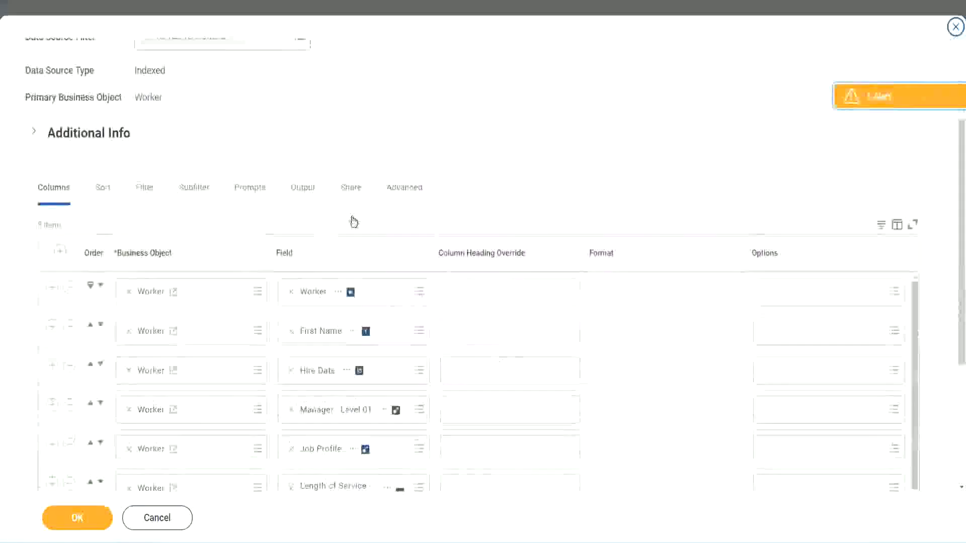
pyautogui.scroll(-3, 354, 222)
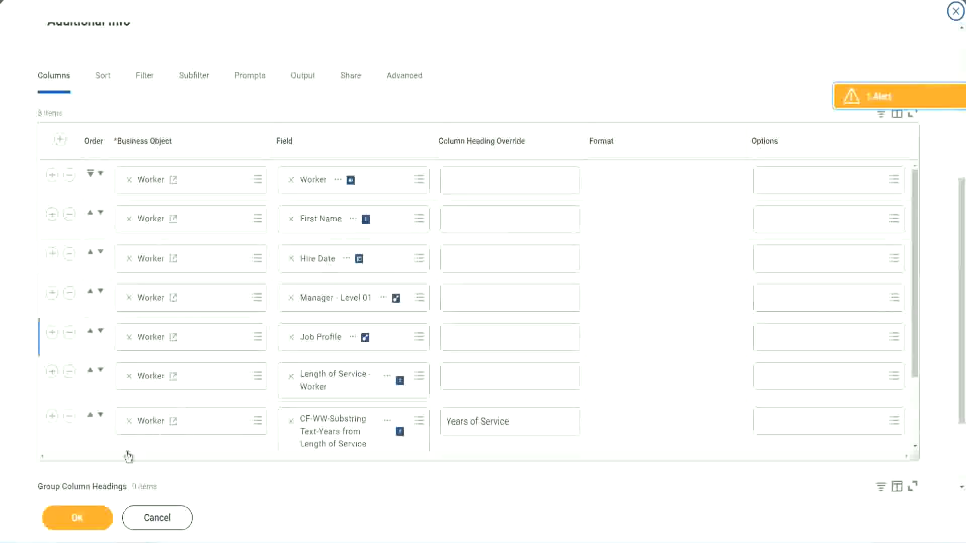
pyautogui.click(51, 417)
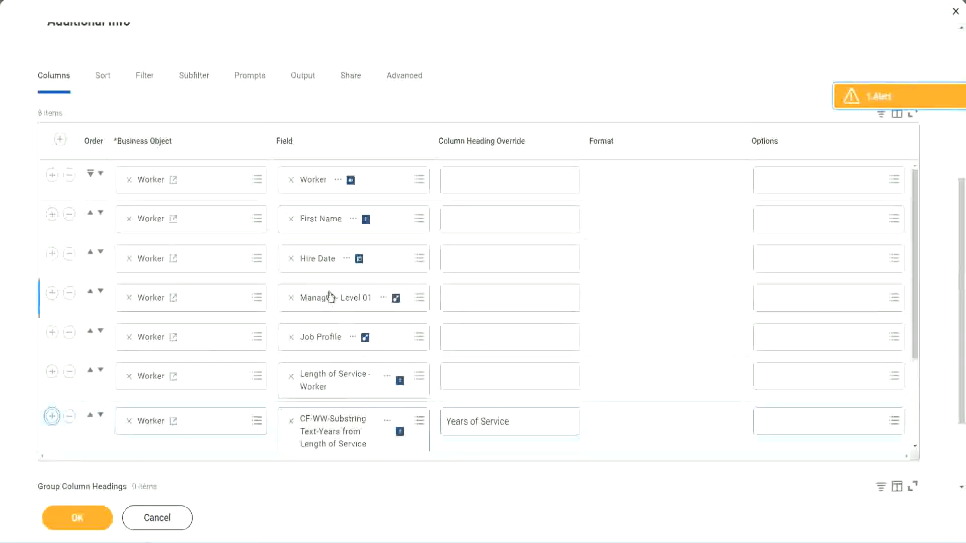
pyautogui.scroll(-3, 505, 330)
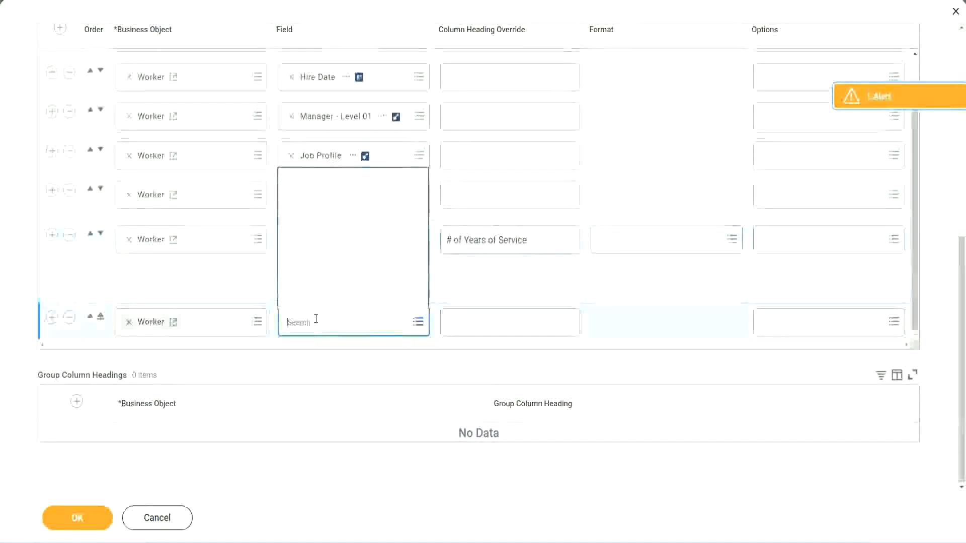
pyautogui.hotkey('ctrl', 'v')
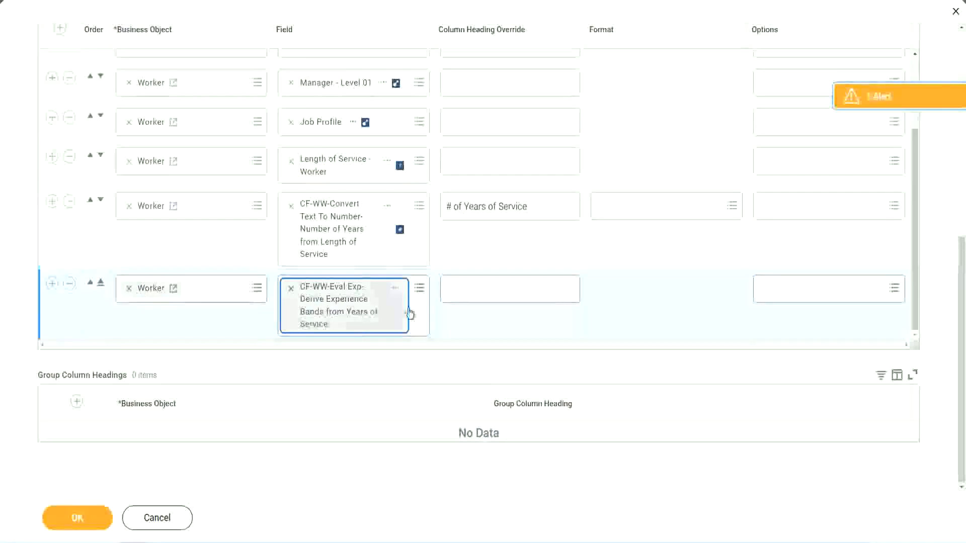
pyautogui.click(492, 290)
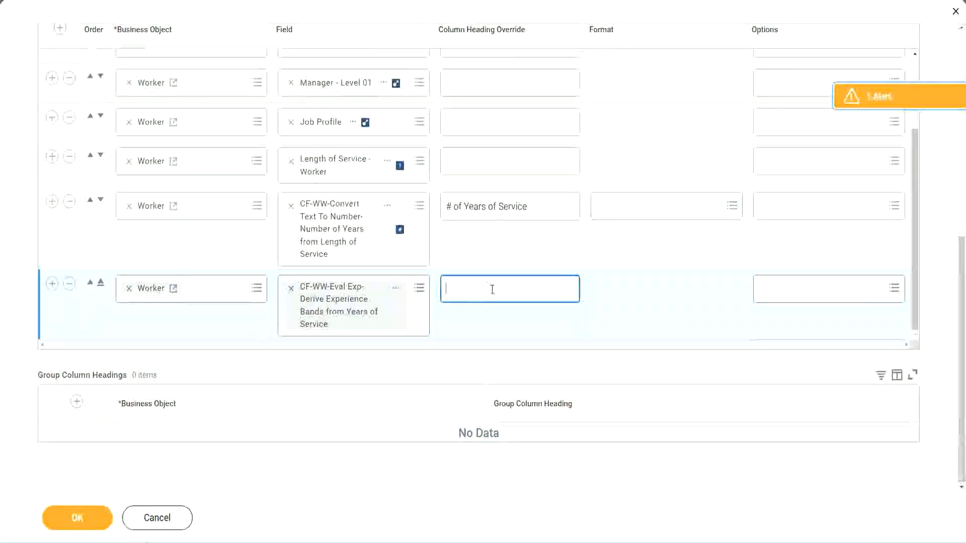
pyautogui.write('E')
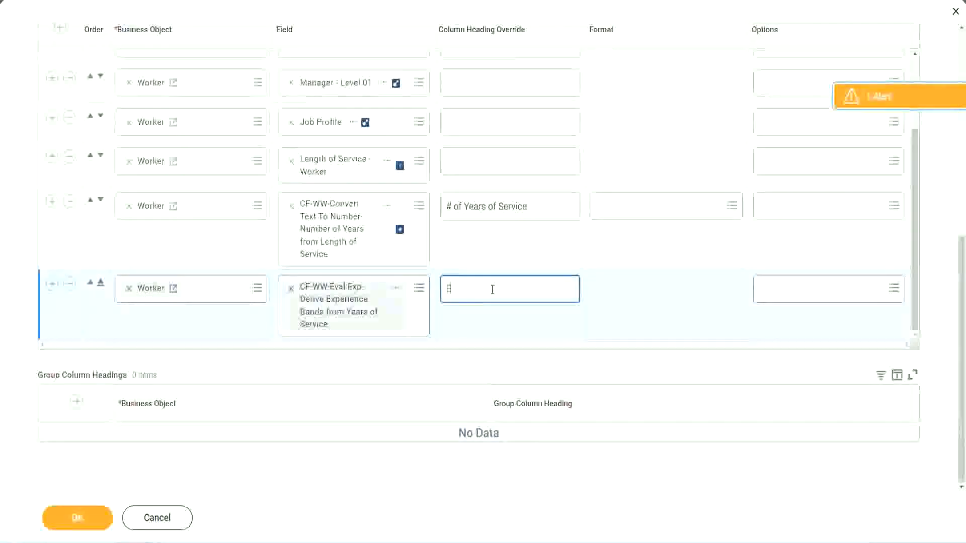
pyautogui.write('xperience Bands')
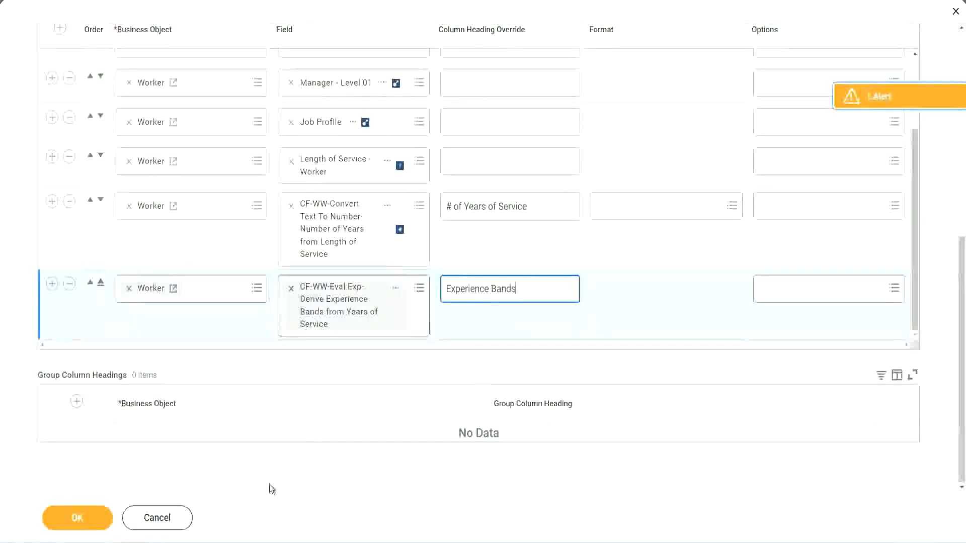
# Save the column changes to the WW Employee Details report and run it with all prompt values left blank.
pyautogui.click(92, 518)
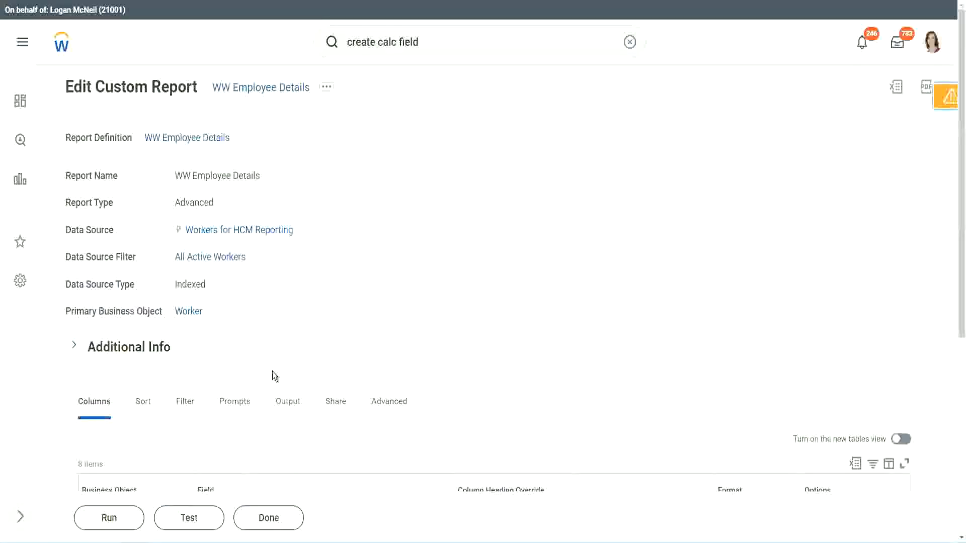
pyautogui.scroll(-5, 302, 346)
pyautogui.click(113, 519)
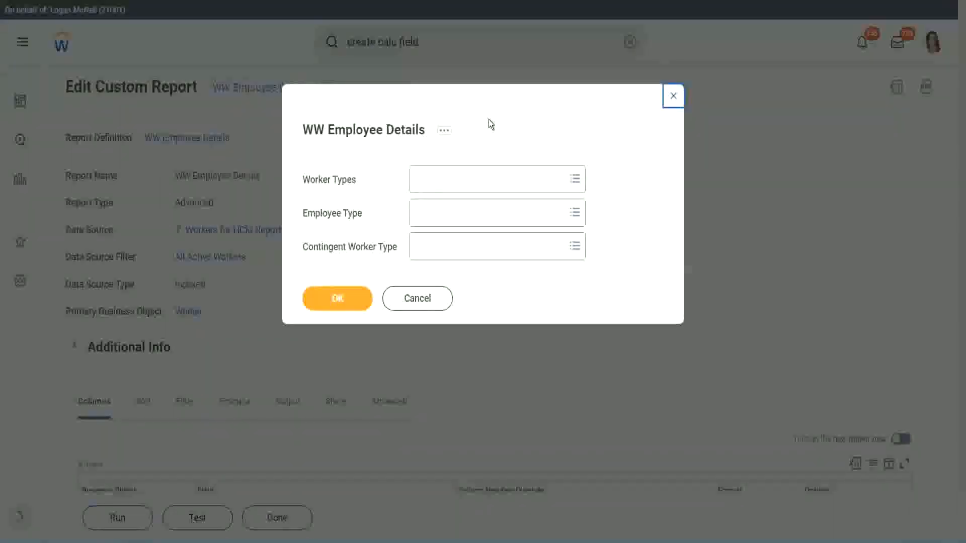
pyautogui.click(337, 298)
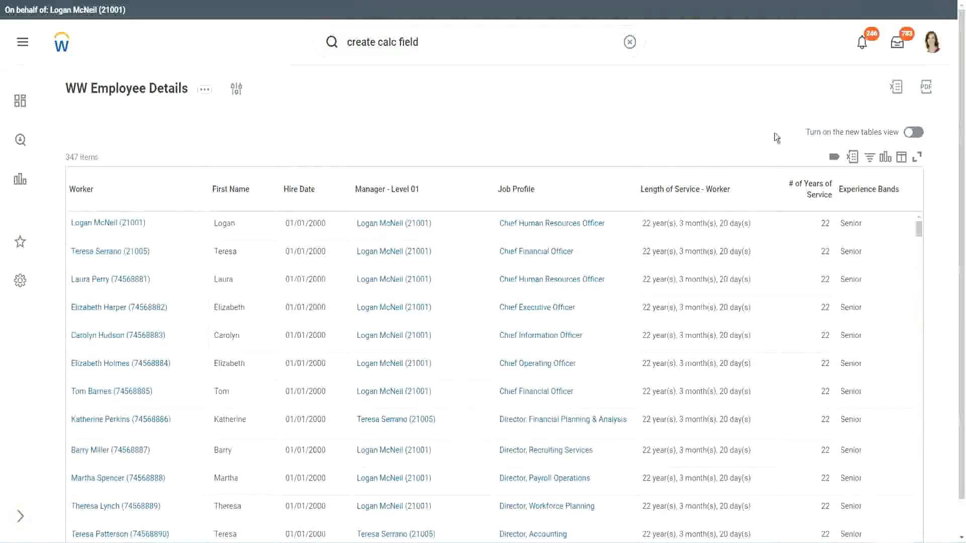
# Compare the first worker's years of service and experience band with the band definitions in the Notepad++ notes.
pyautogui.scroll(-1, 774, 132)
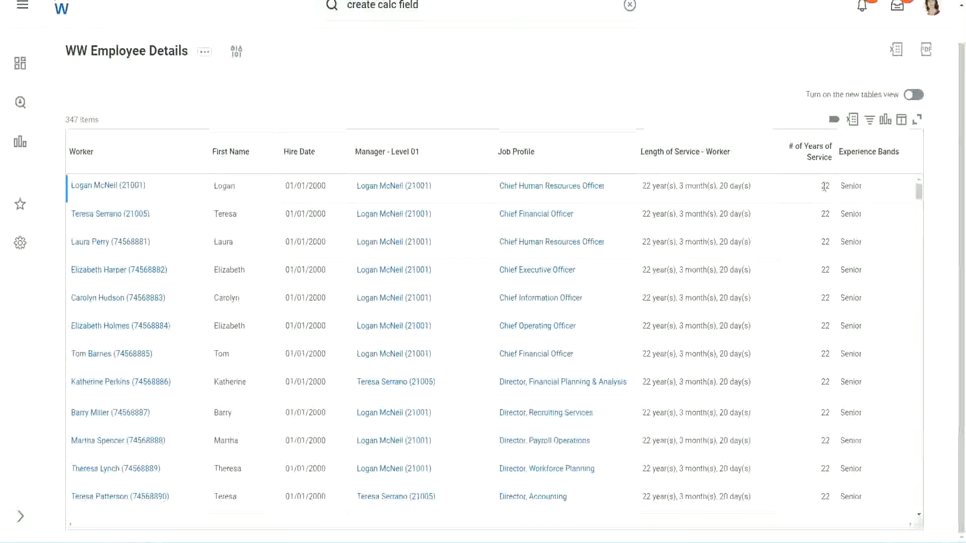
pyautogui.doubleClick(827, 186)
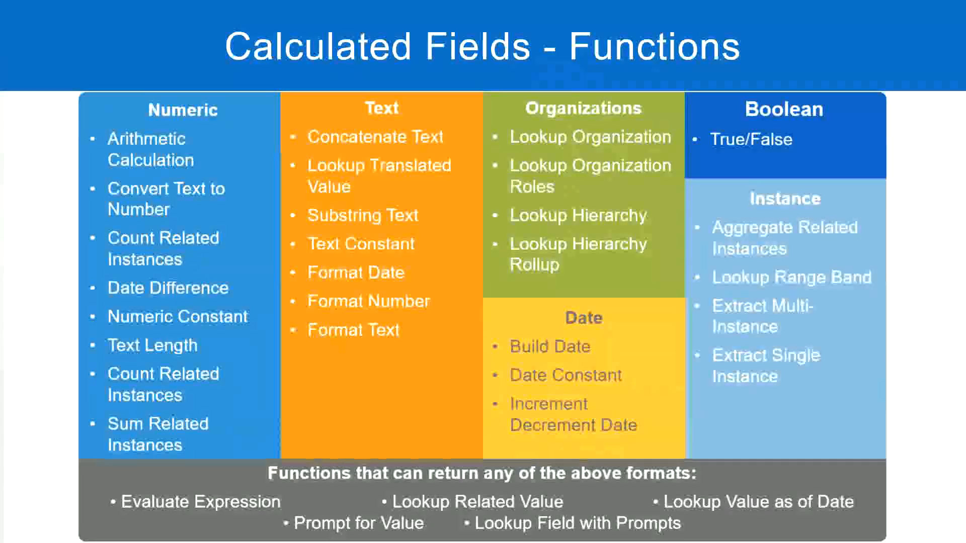
pyautogui.hotkey('alt', 'Tab')
pyautogui.click(248, 177)
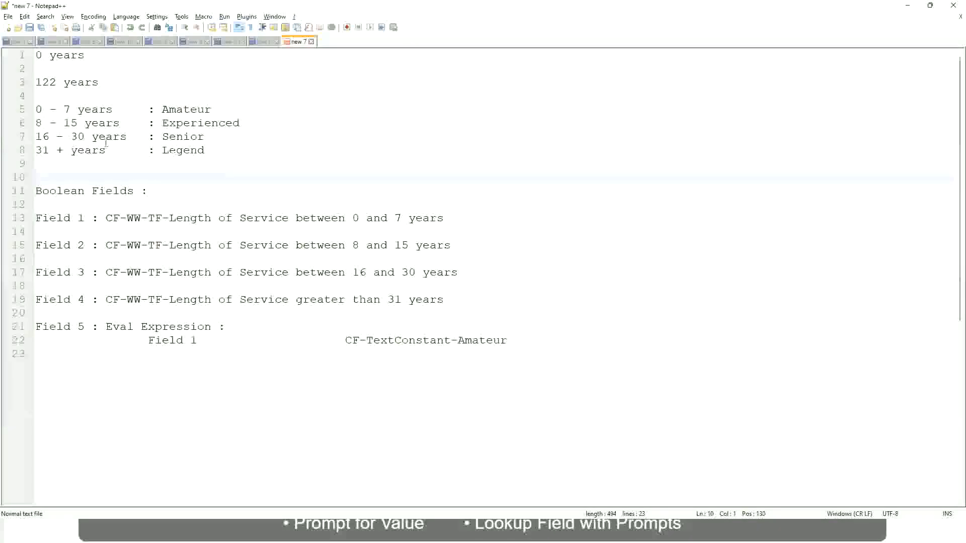
pyautogui.click(164, 136)
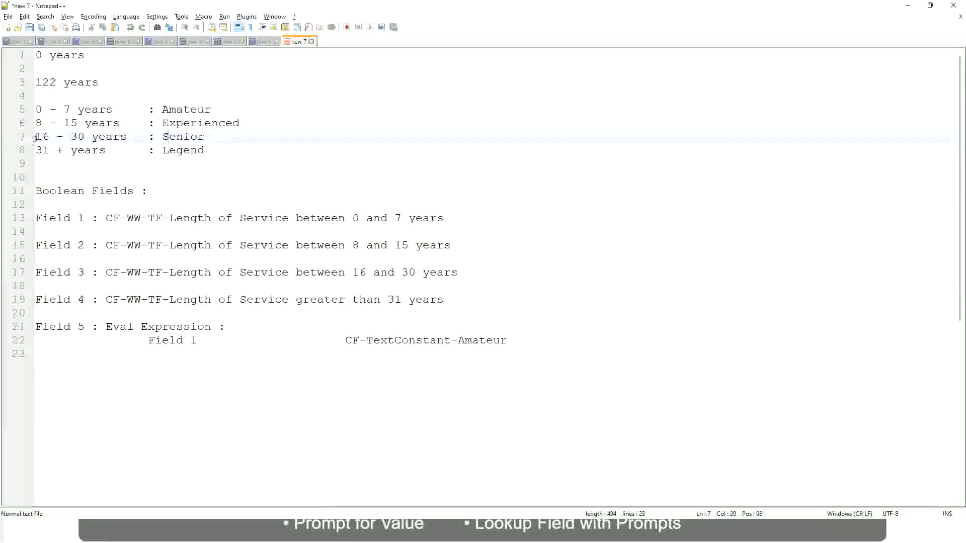
pyautogui.moveTo(36, 136); pyautogui.dragTo(94, 137)
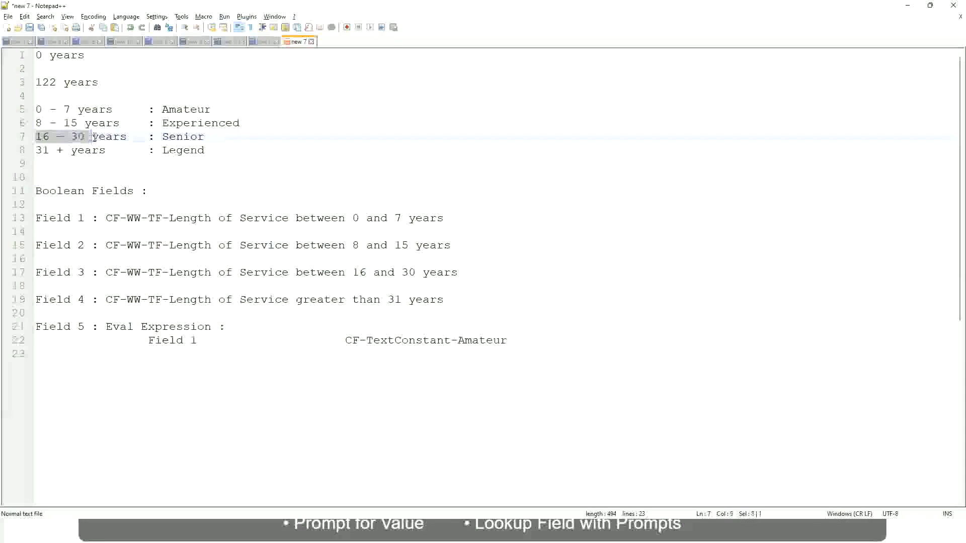
pyautogui.doubleClick(180, 136)
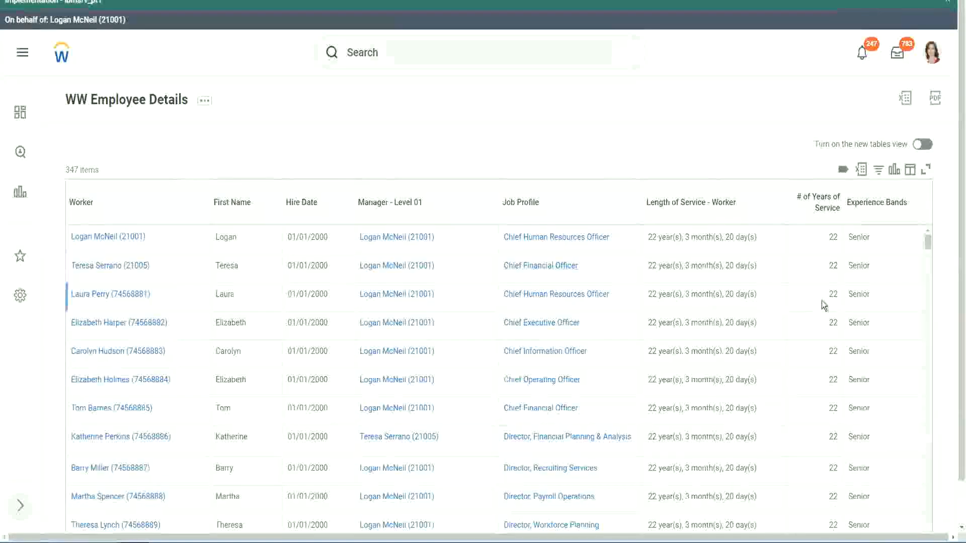
# Check the years of service against the Experience Bands values for further workers in the WW Employee Details report.
pyautogui.scroll(-3, 822, 301)
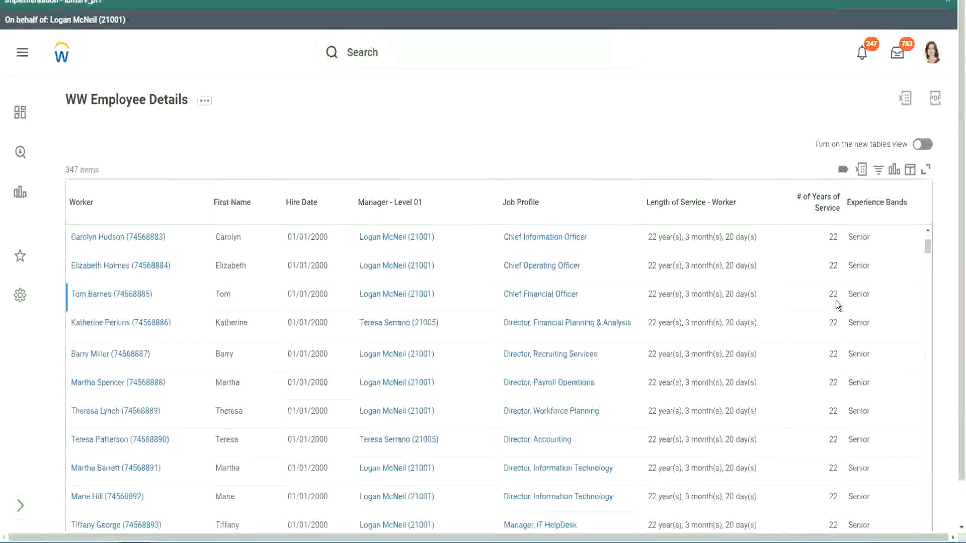
pyautogui.scroll(-8, 835, 306)
pyautogui.scroll(-8, 844, 336)
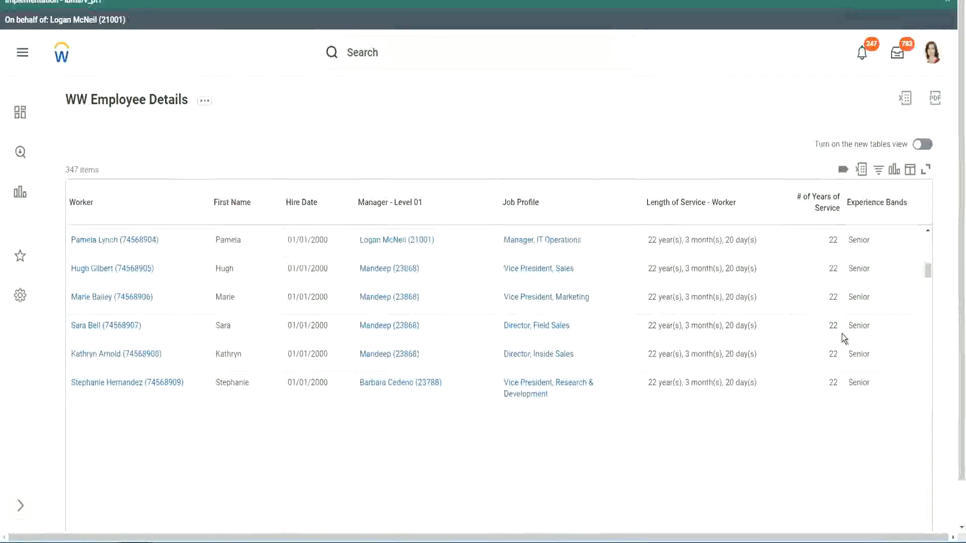
pyautogui.scroll(-2, 859, 349)
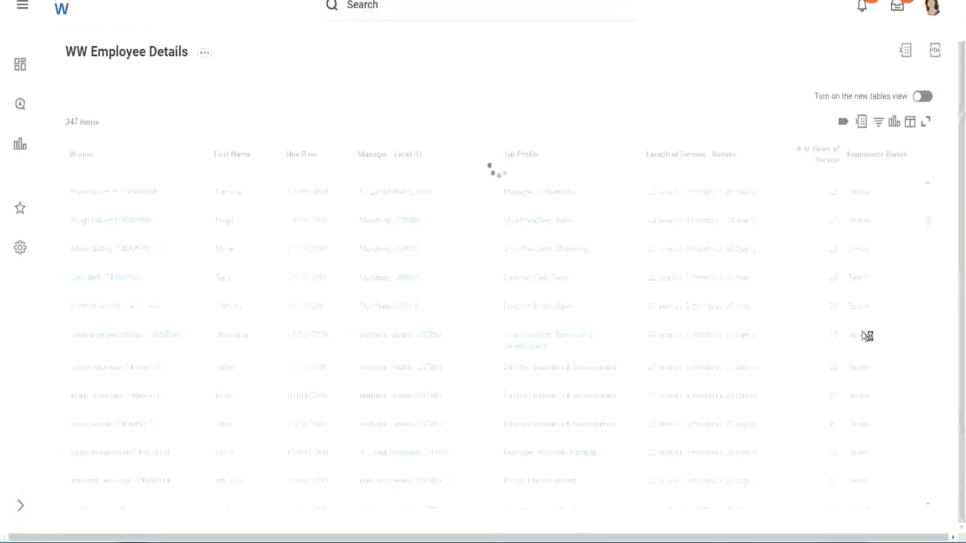
pyautogui.scroll(-5, 895, 283)
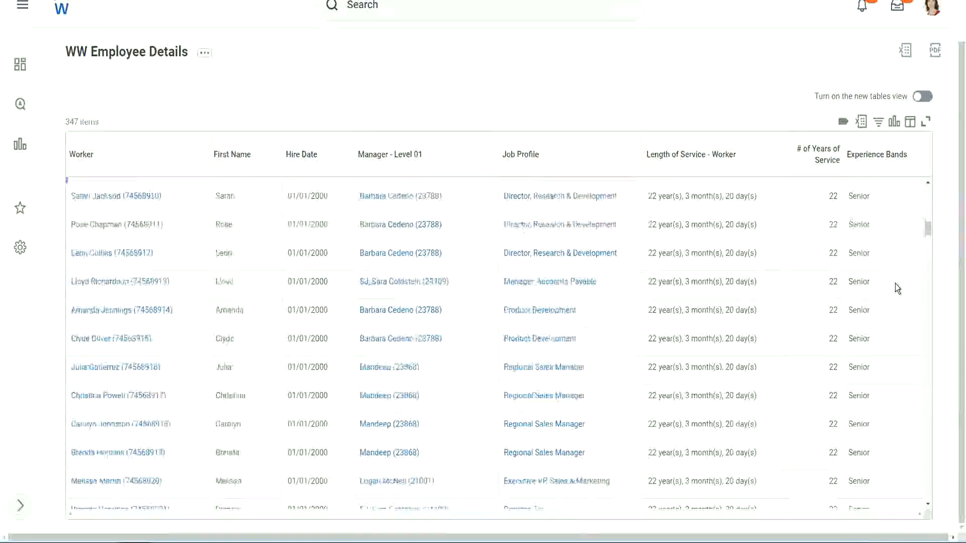
pyautogui.scroll(-4, 895, 284)
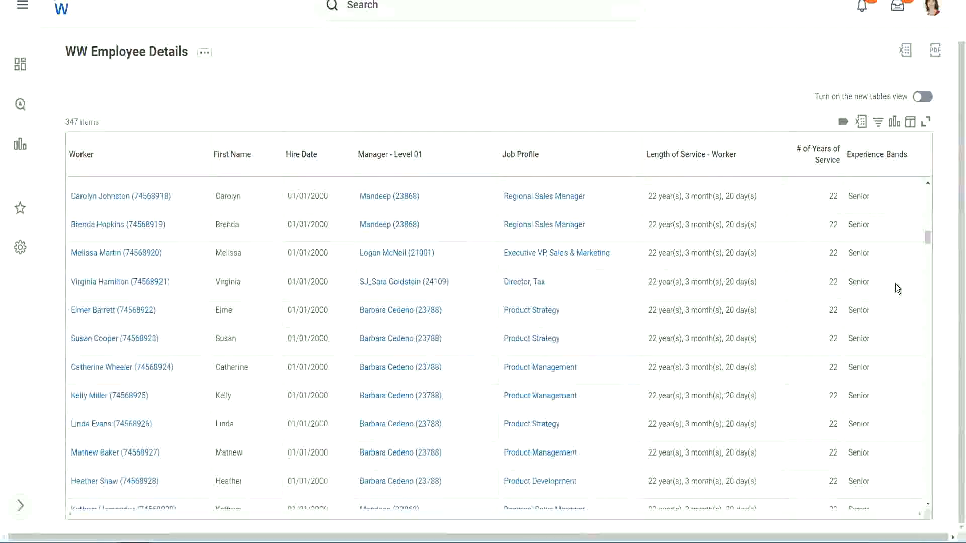
pyautogui.scroll(-6, 895, 283)
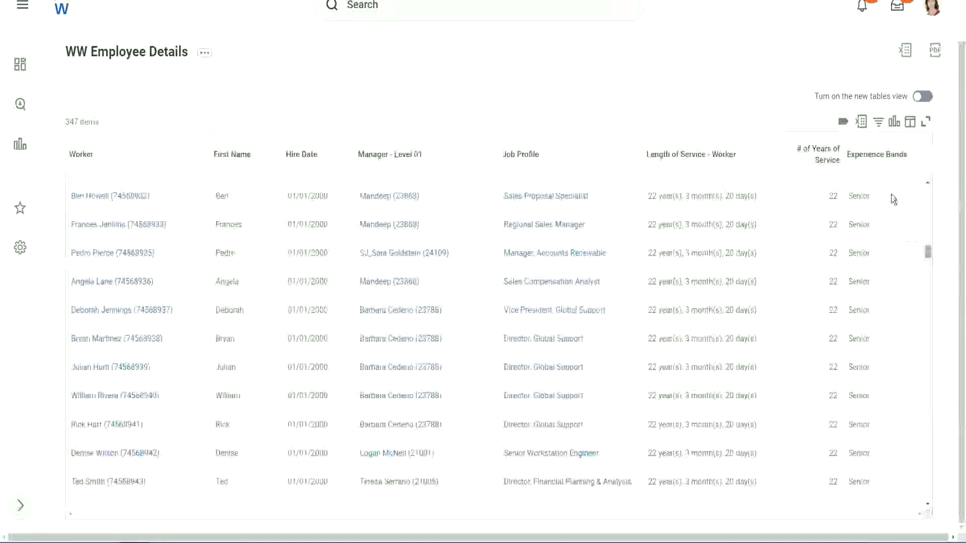
# Filter the Experience Bands column for values containing Amateur.
pyautogui.click(880, 162)
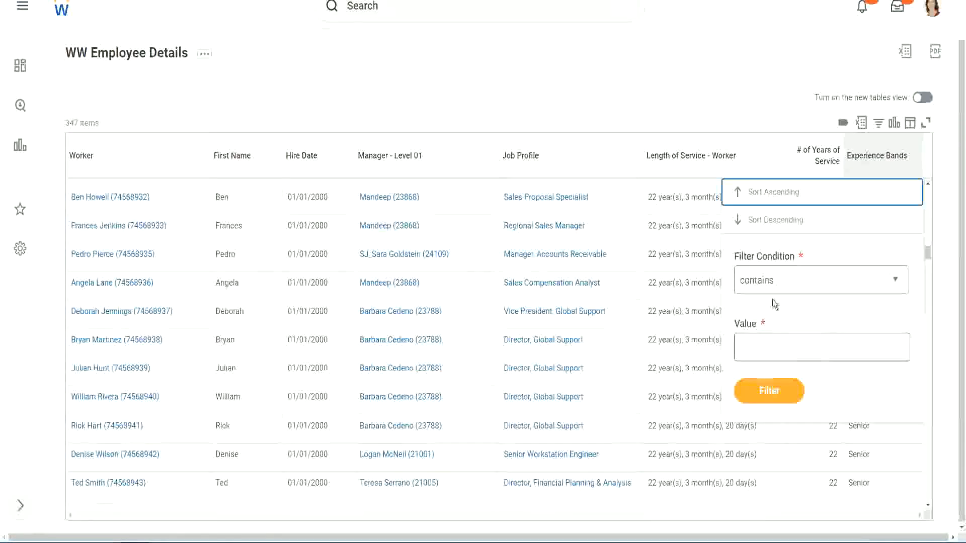
pyautogui.click(766, 338)
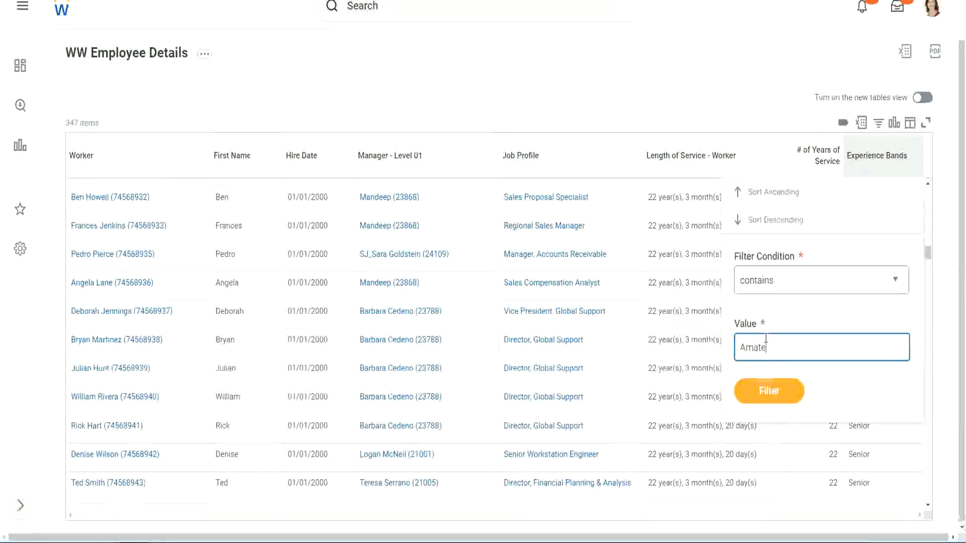
pyautogui.write('Amateur')
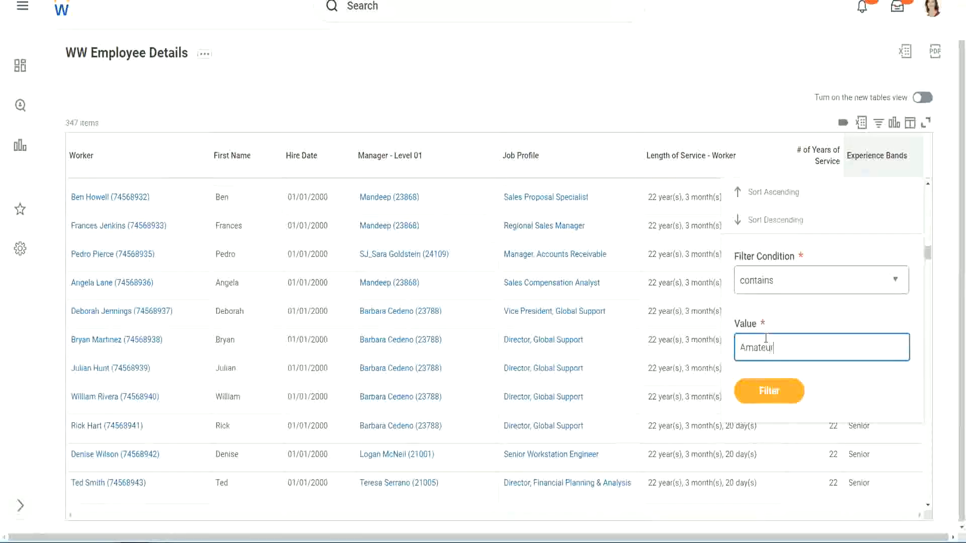
pyautogui.click(762, 398)
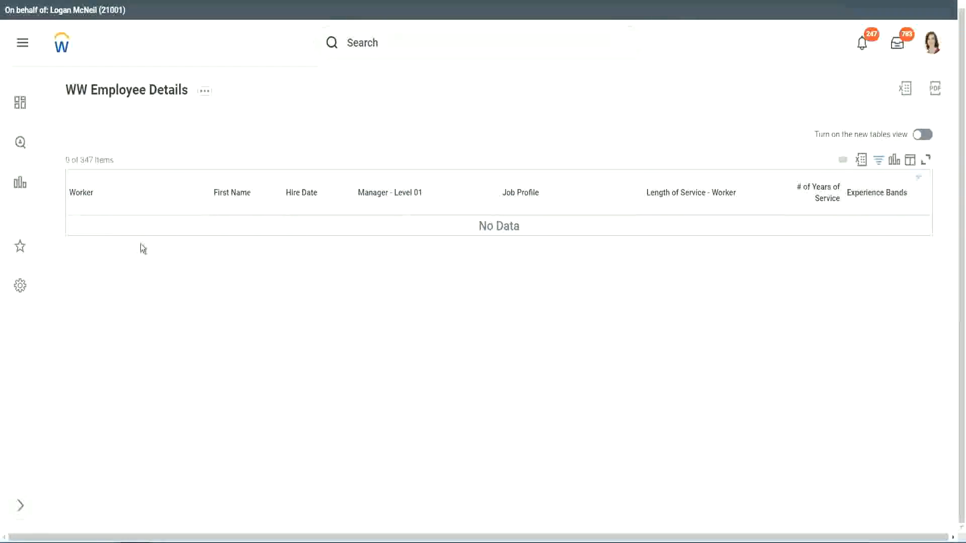
# Change the Experience Bands filter to values containing Legend and apply it.
pyautogui.click(876, 195)
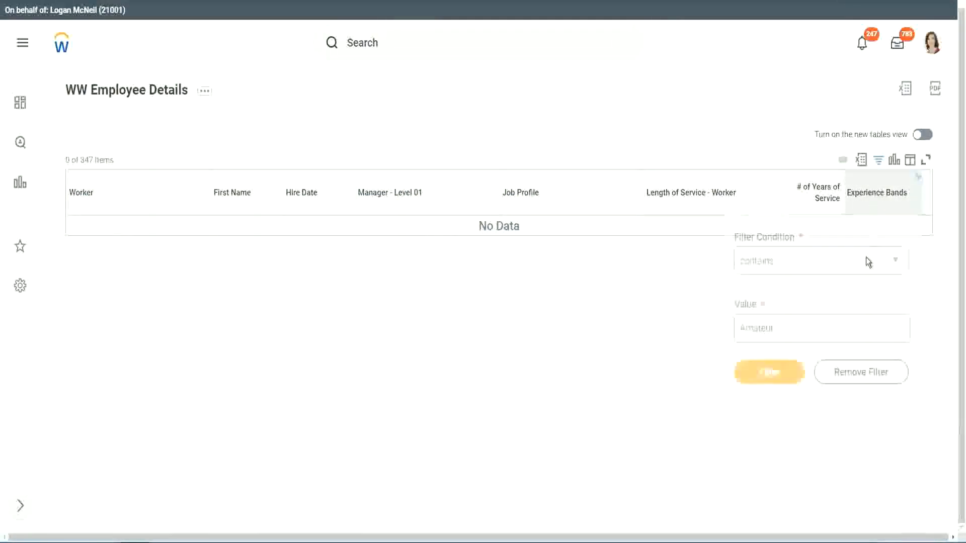
pyautogui.click(780, 325)
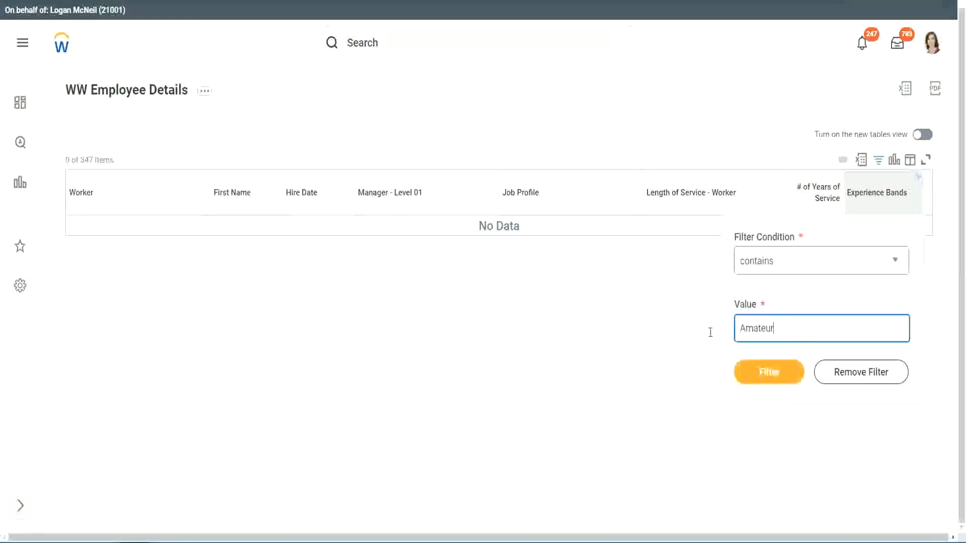
pyautogui.moveTo(710, 333); pyautogui.dragTo(690, 330)
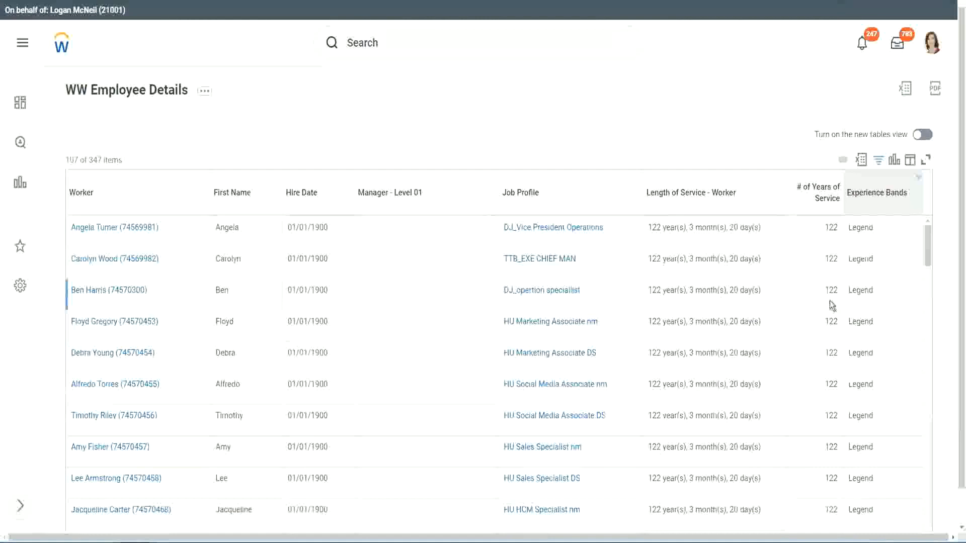
# Examine the Legend rows to the end of the list, comparing hire dates and years of service with the band.
pyautogui.scroll(-10, 829, 301)
pyautogui.scroll(-5, 829, 302)
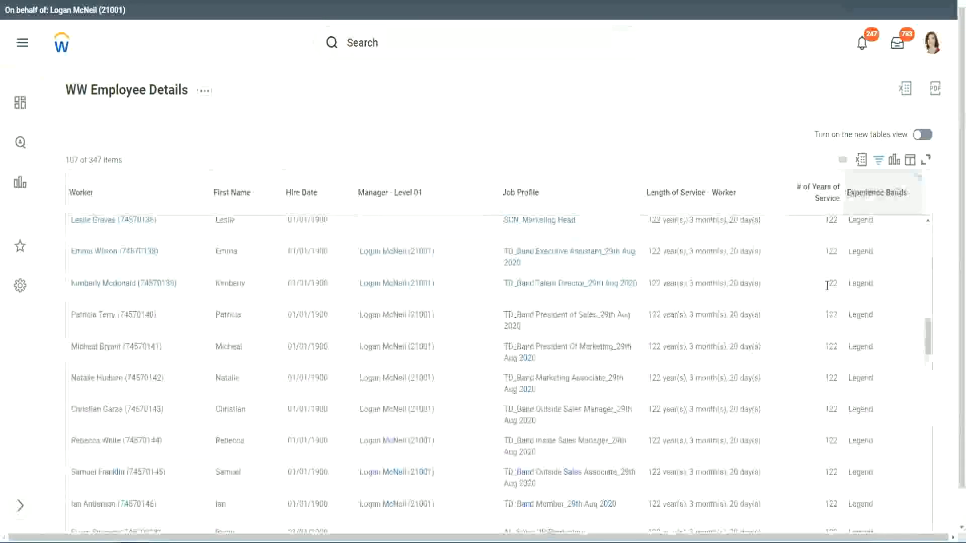
pyautogui.scroll(-10, 827, 285)
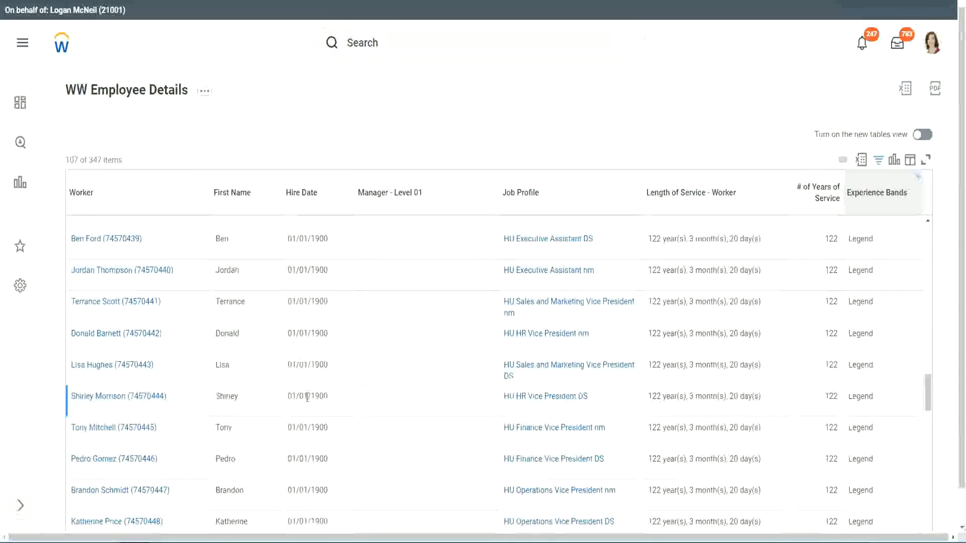
pyautogui.doubleClick(313, 395)
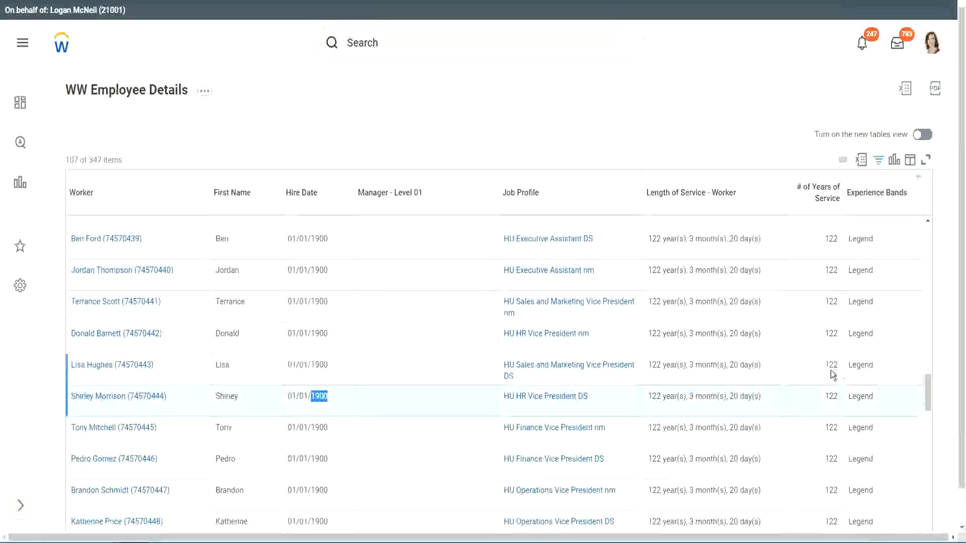
pyautogui.scroll(-2, 826, 382)
pyautogui.scroll(-3, 820, 373)
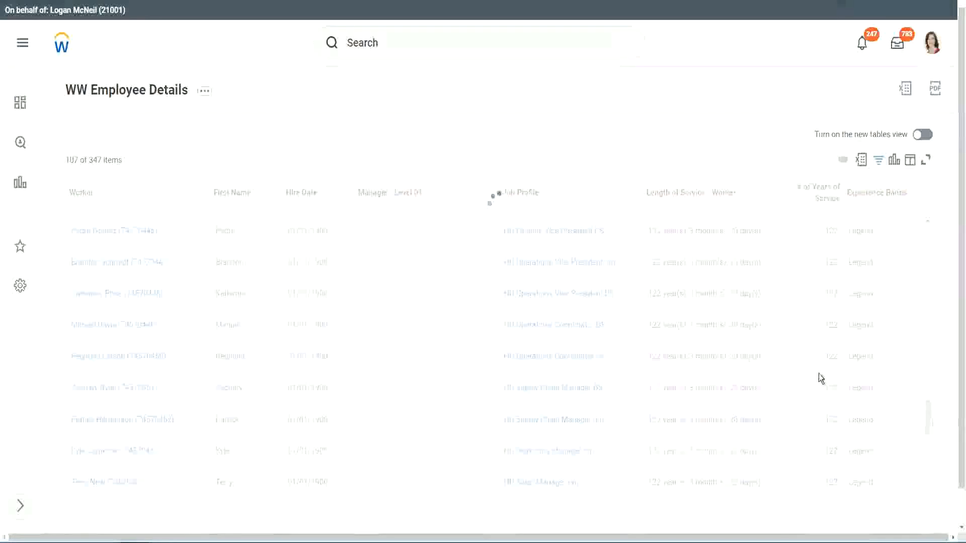
pyautogui.scroll(-20, 819, 373)
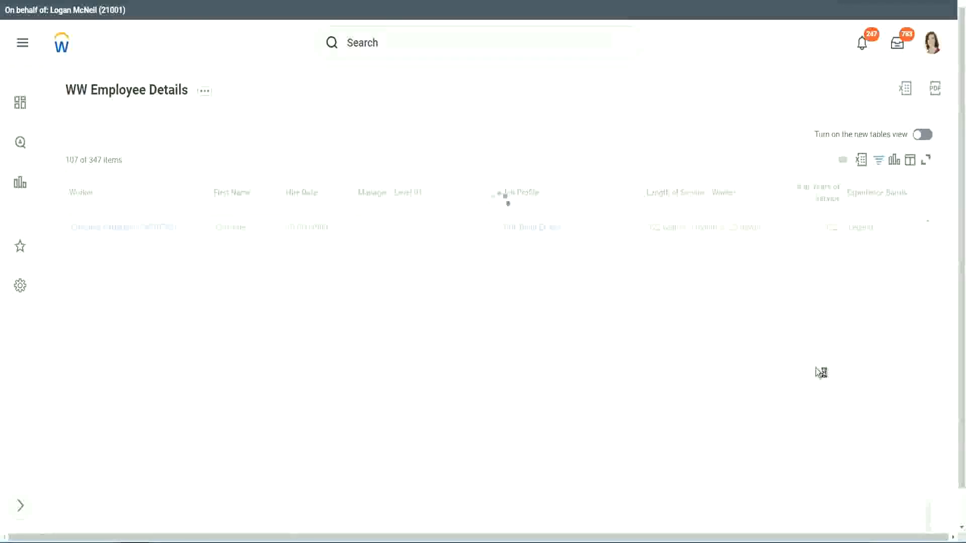
pyautogui.scroll(-5, 805, 331)
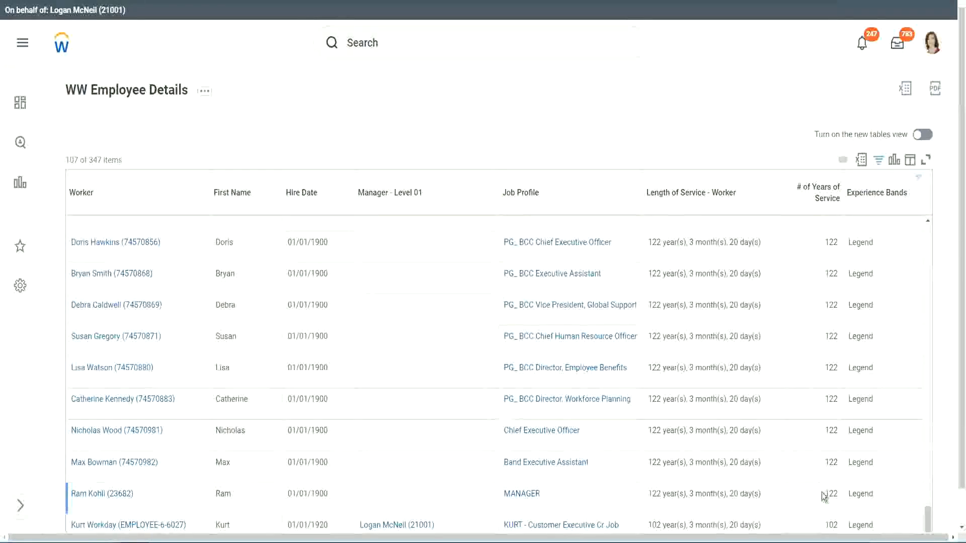
pyautogui.doubleClick(830, 524)
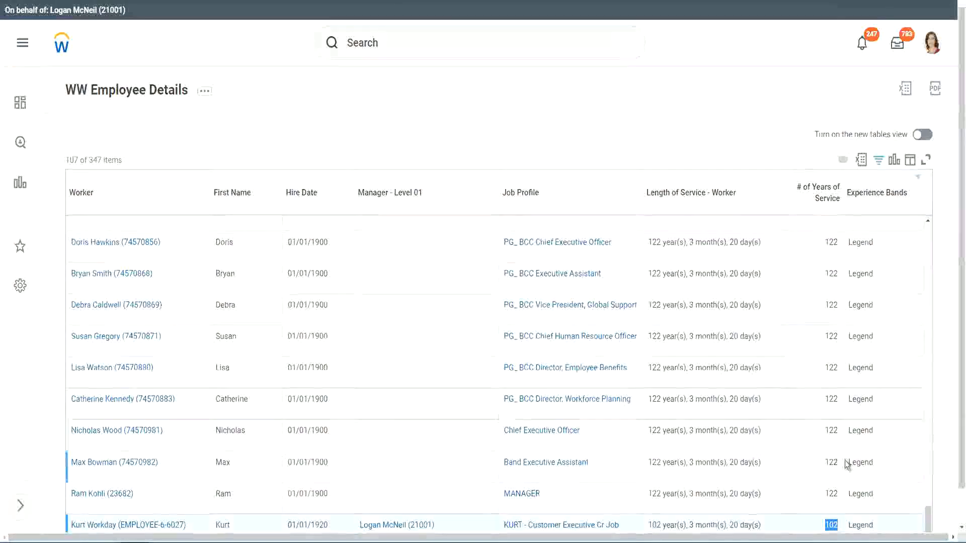
pyautogui.moveTo(831, 431); pyautogui.dragTo(839, 430)
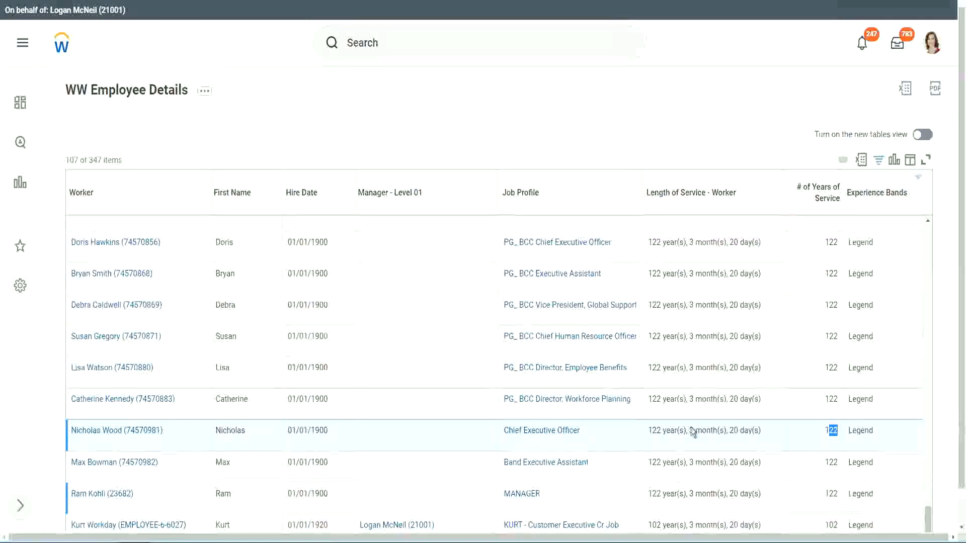
pyautogui.click(812, 401)
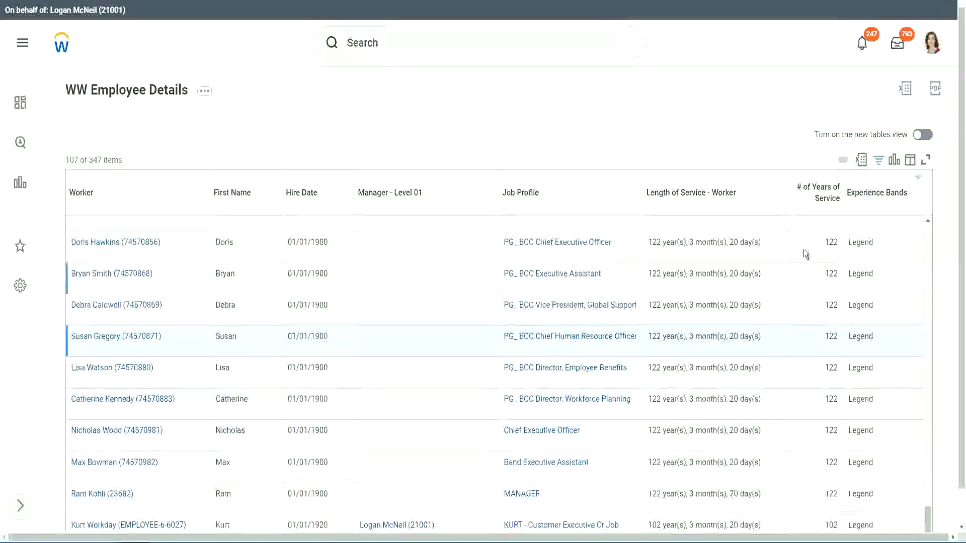
# Change the Experience Bands column filter to values containing Experienced and apply it.
pyautogui.click(882, 199)
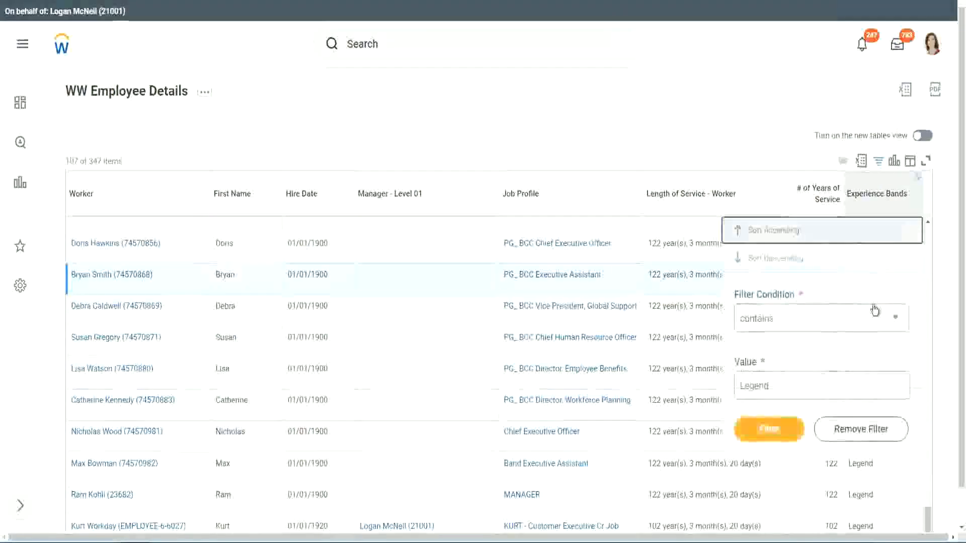
pyautogui.click(792, 387)
pyautogui.moveTo(793, 386); pyautogui.dragTo(666, 389)
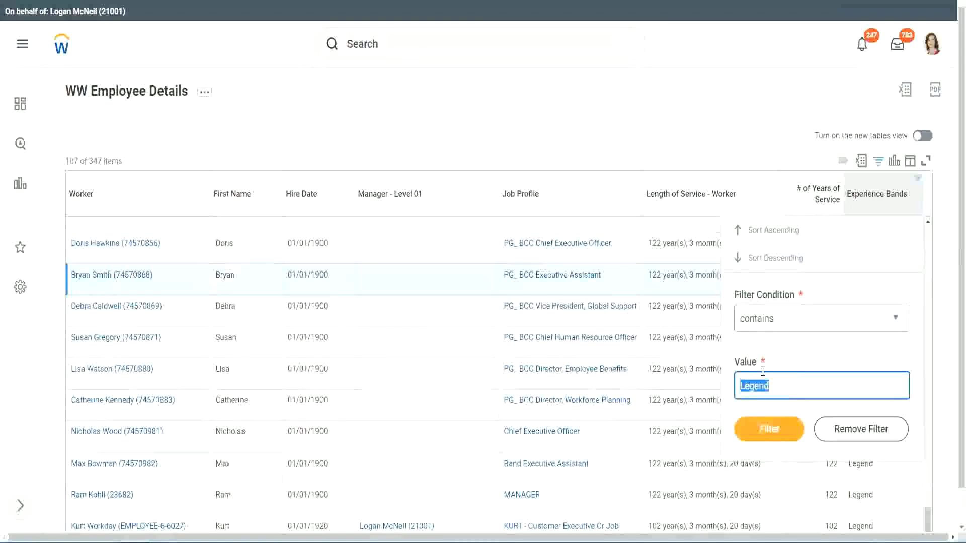
pyautogui.write('Ex')
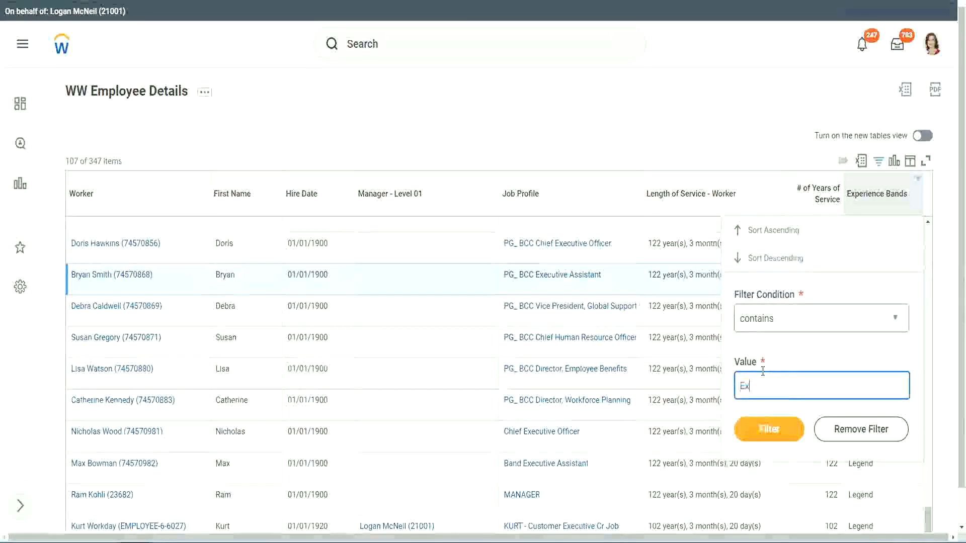
pyautogui.write('per')
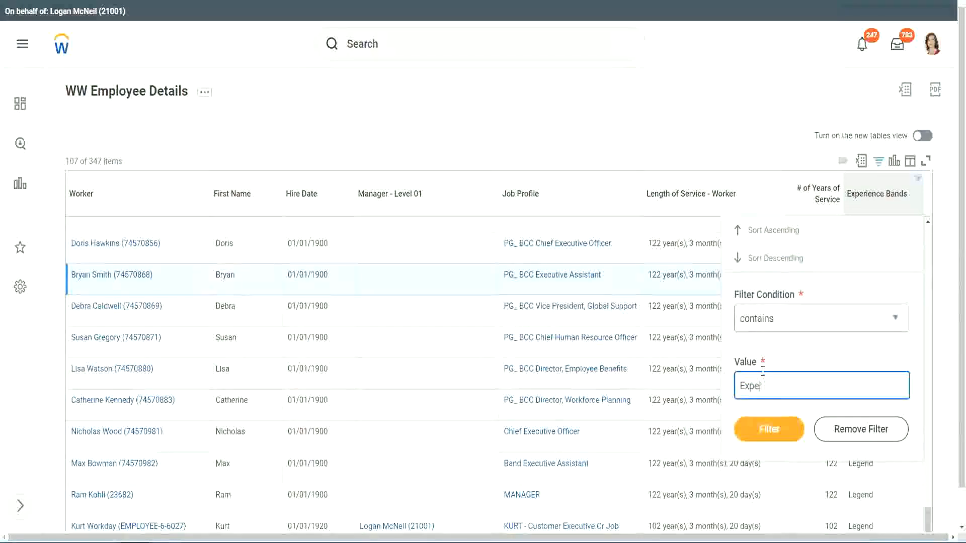
pyautogui.write('ienced')
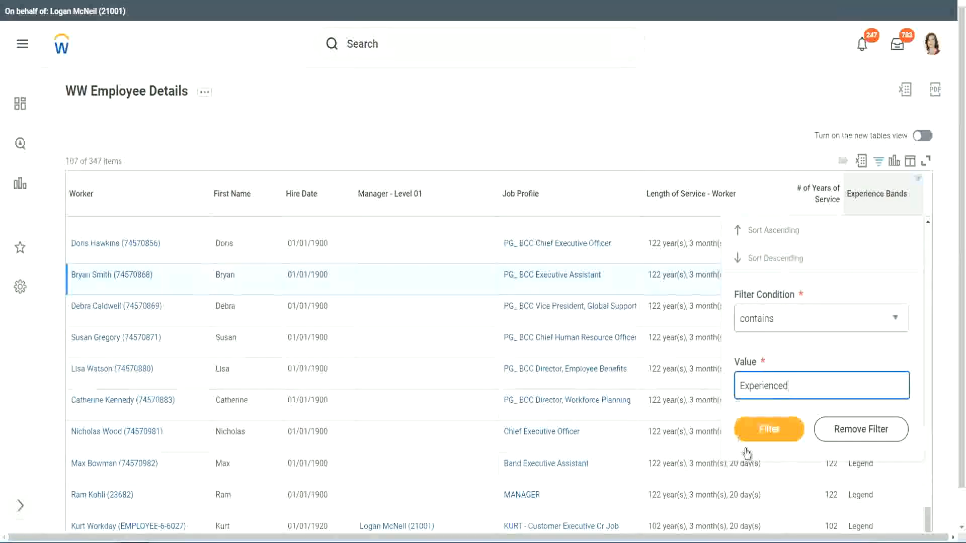
pyautogui.click(776, 429)
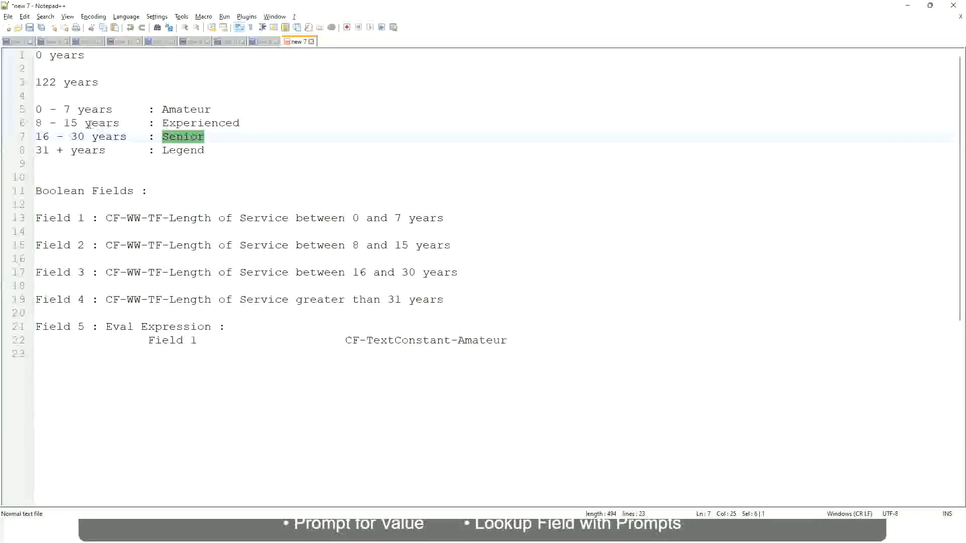
# Check the year range defined for the Experienced band in the Notepad++ notes.
pyautogui.click(91, 125)
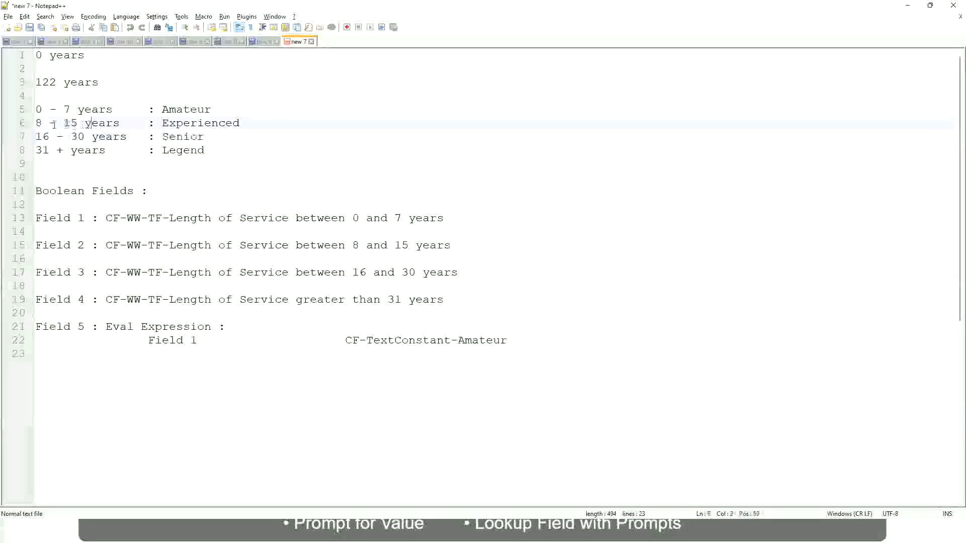
pyautogui.moveTo(42, 124); pyautogui.dragTo(76, 124)
pyautogui.click(80, 124)
pyautogui.click(112, 123)
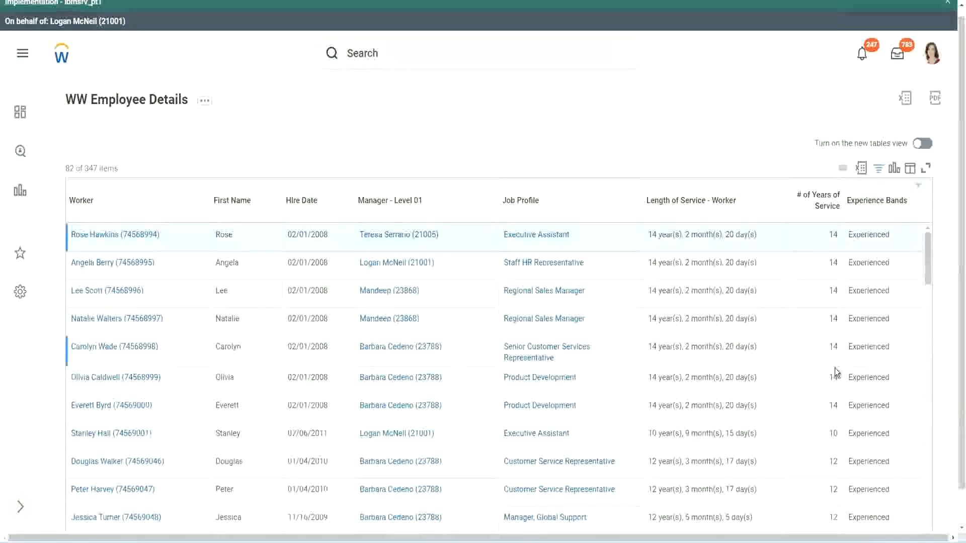
# Compare the years of service with the Experience Bands value across the Experienced rows of the WW Employee Details report.
pyautogui.scroll(-2, 837, 371)
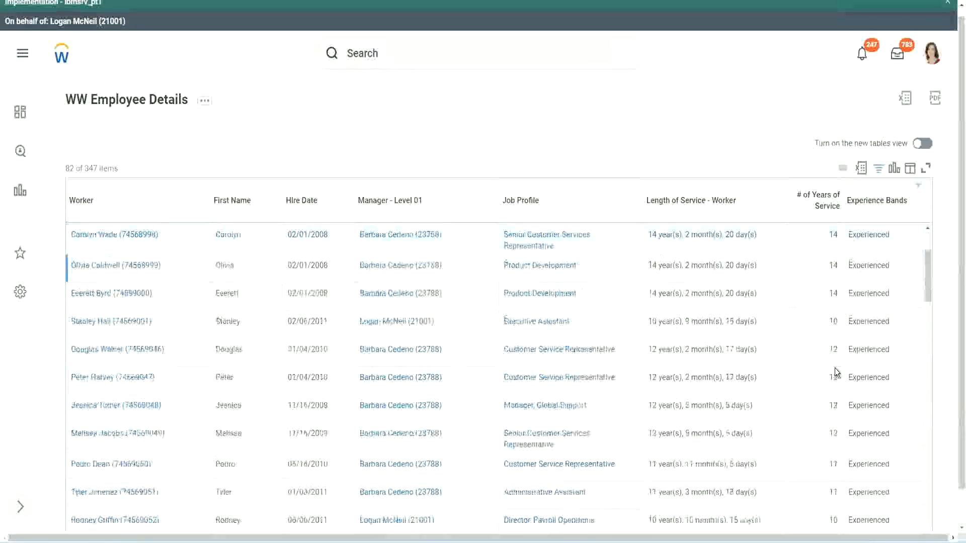
pyautogui.doubleClick(830, 265)
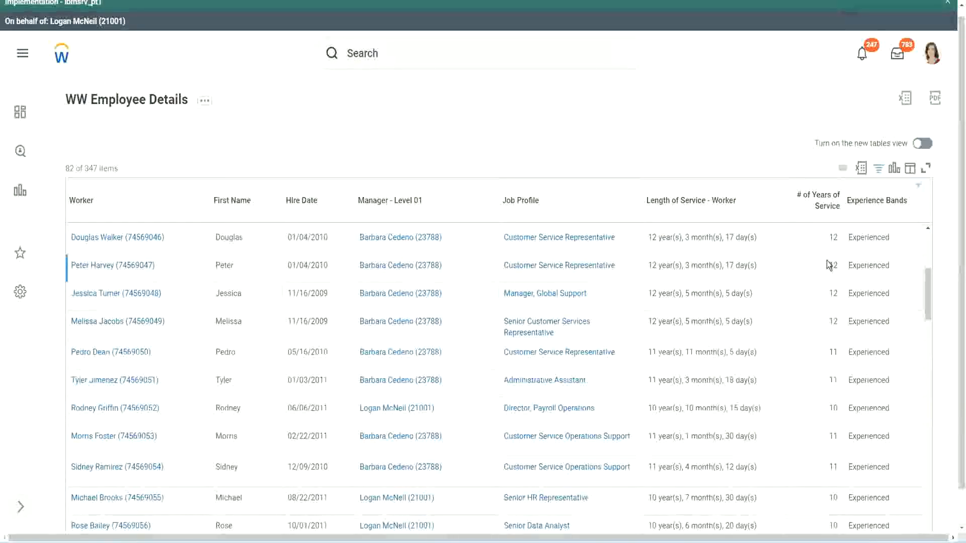
pyautogui.doubleClick(855, 265)
pyautogui.scroll(-2, 833, 373)
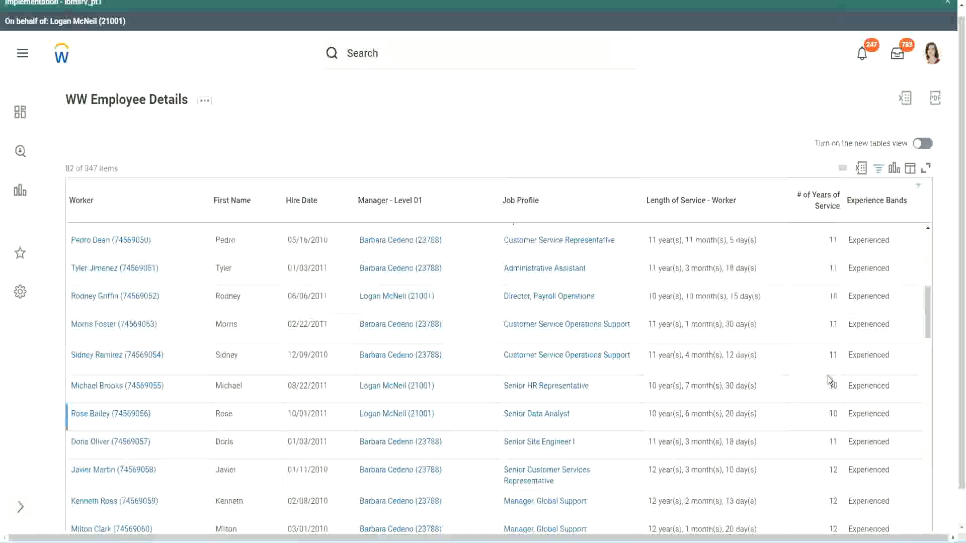
pyautogui.click(833, 356)
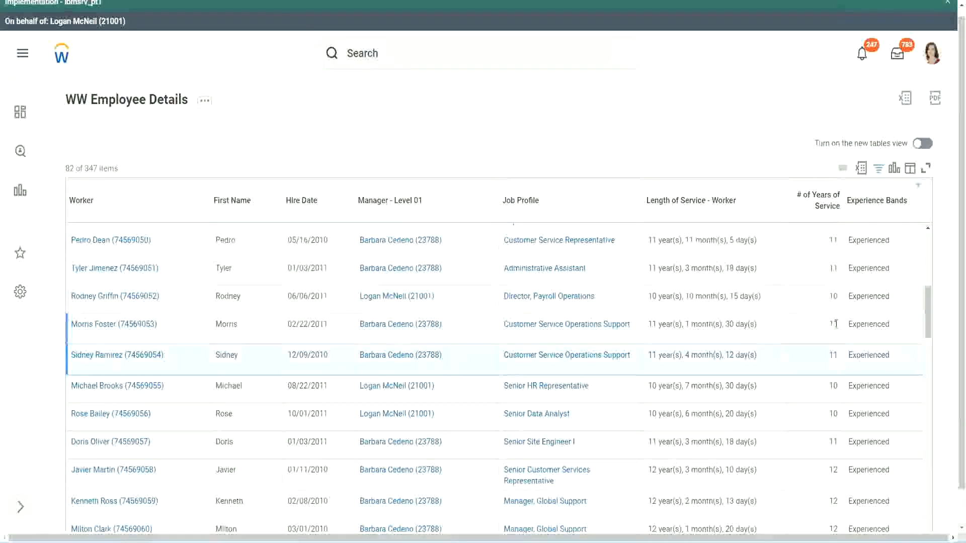
pyautogui.click(856, 325)
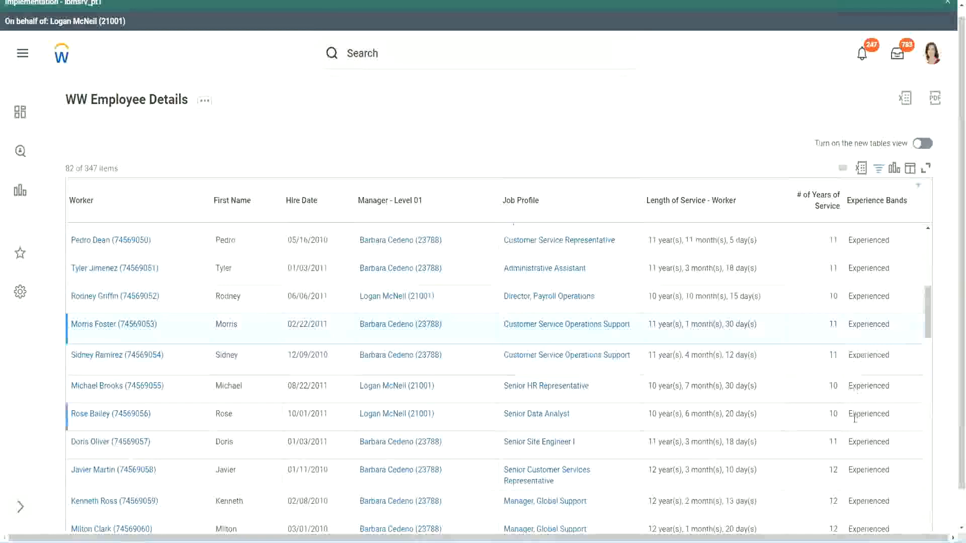
pyautogui.scroll(-5, 855, 417)
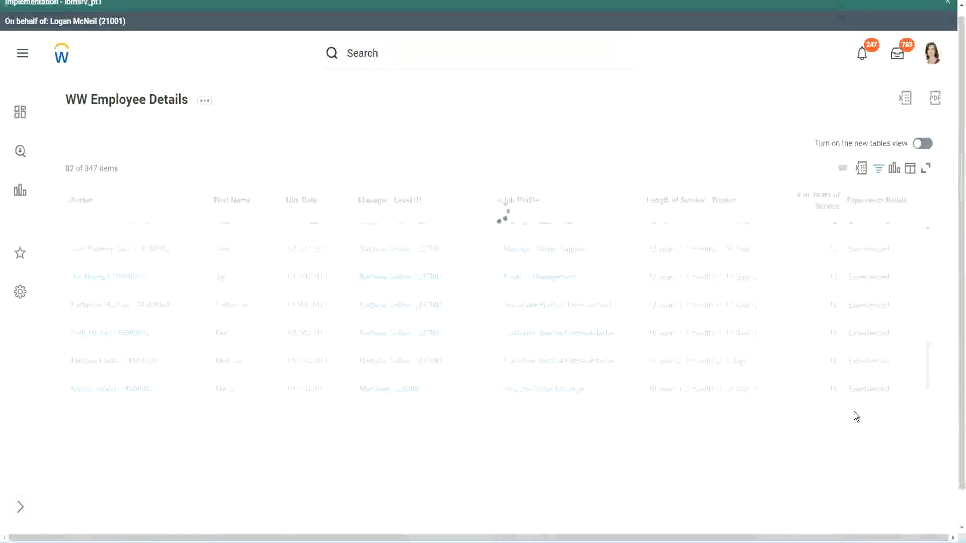